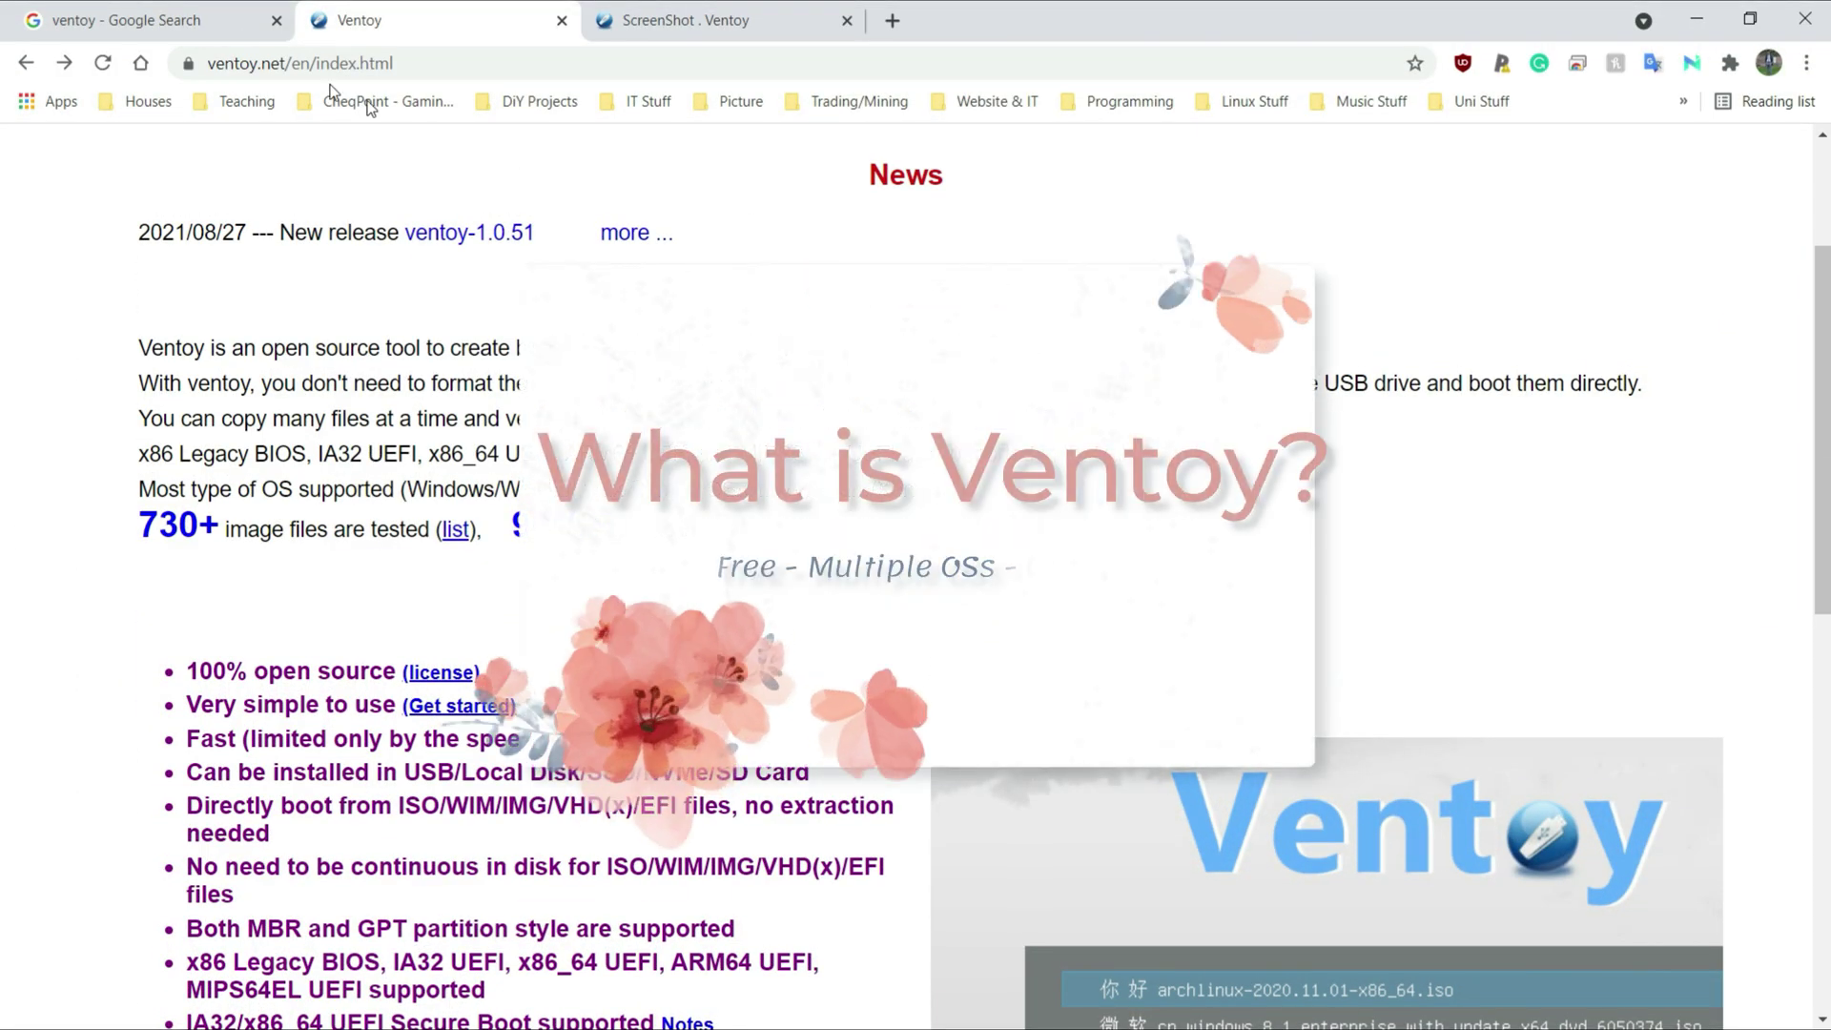
Step: Switch to the 'ventoy - Google Search' tab to see the ventoy.net search results
{"action": "left_click", "coordinate": [36, 11]}
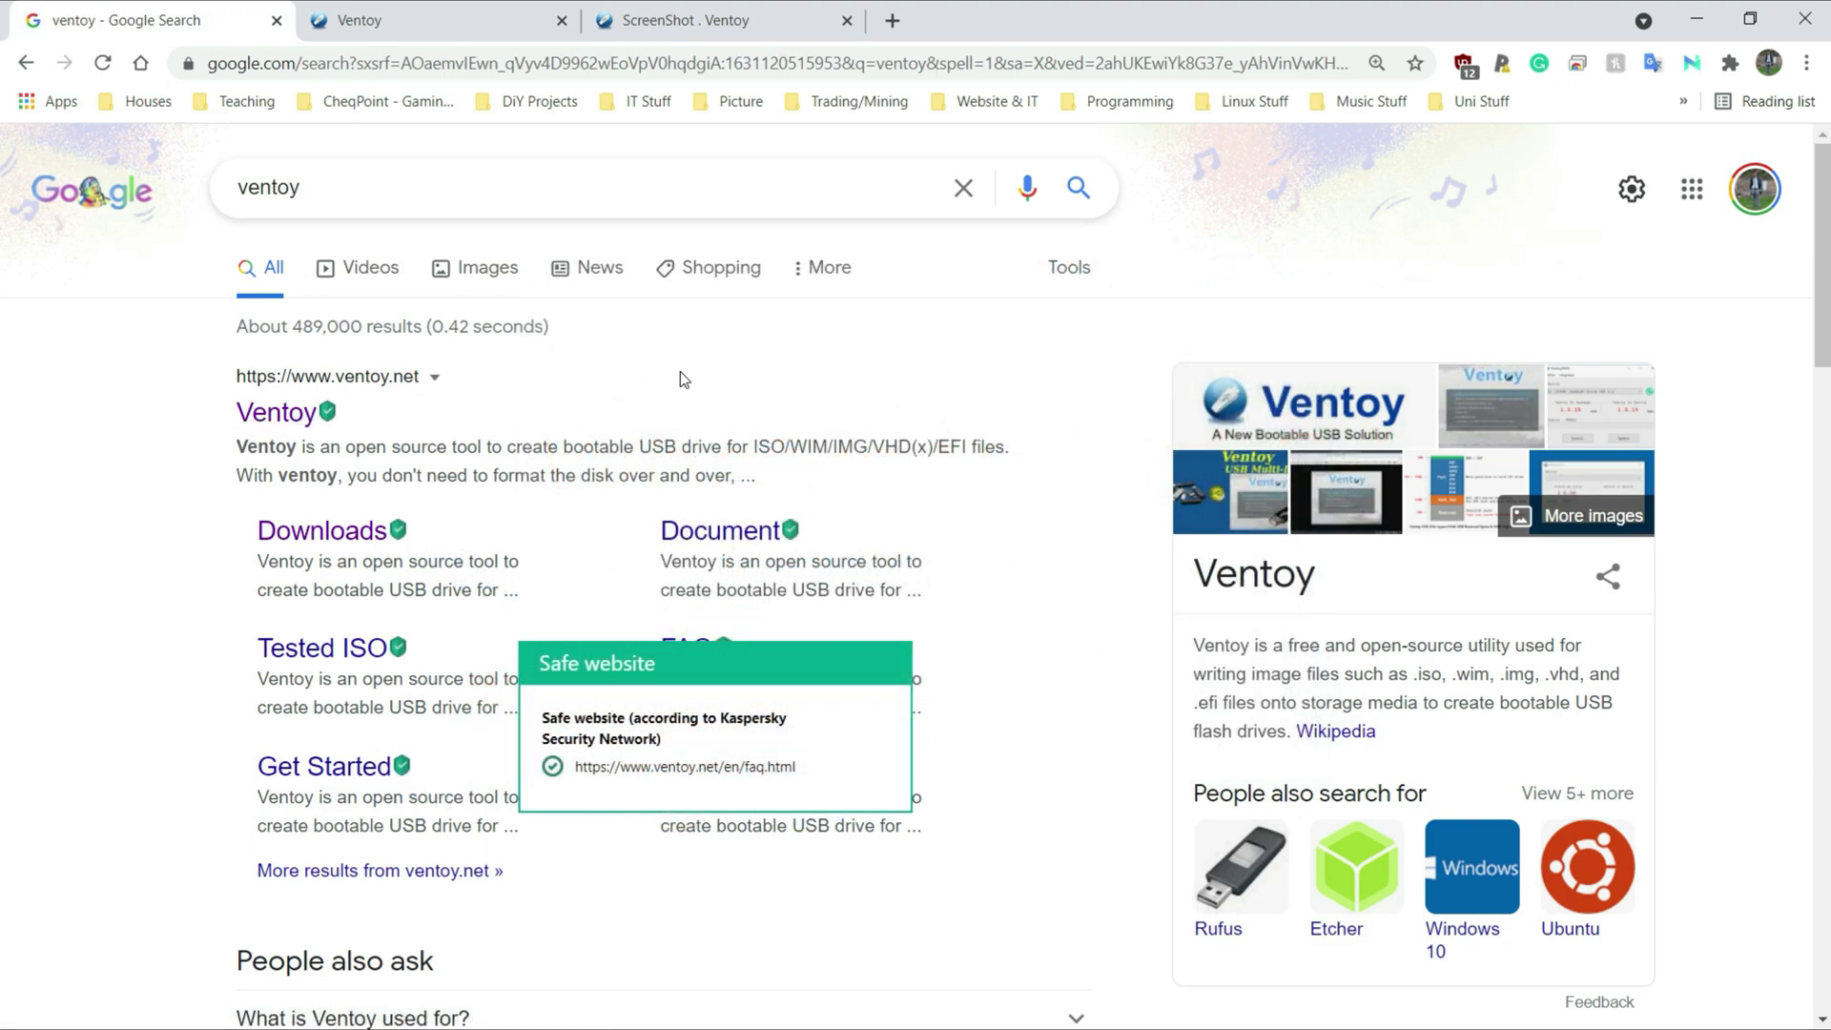
Step: Return to the Ventoy tab showing the ventoy.net home page
{"action": "left_click", "coordinate": [549, 37]}
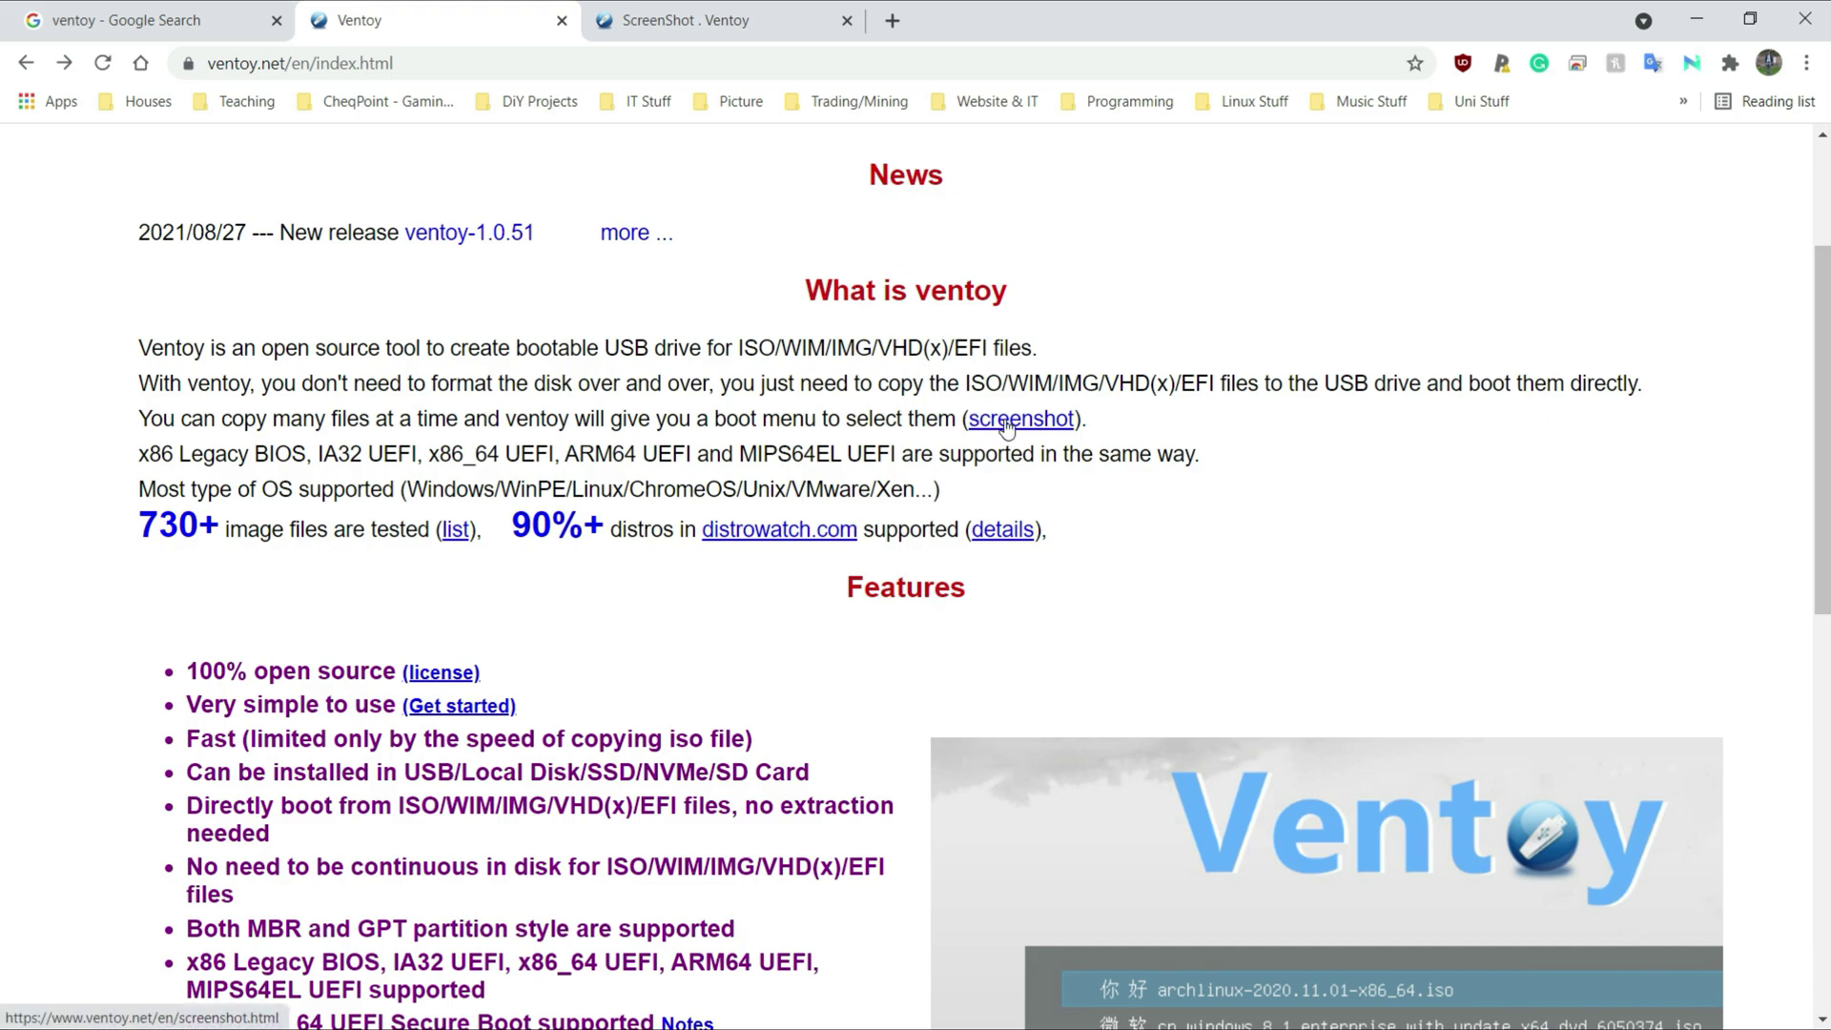
{"action": "left_click", "coordinate": [1007, 426]}
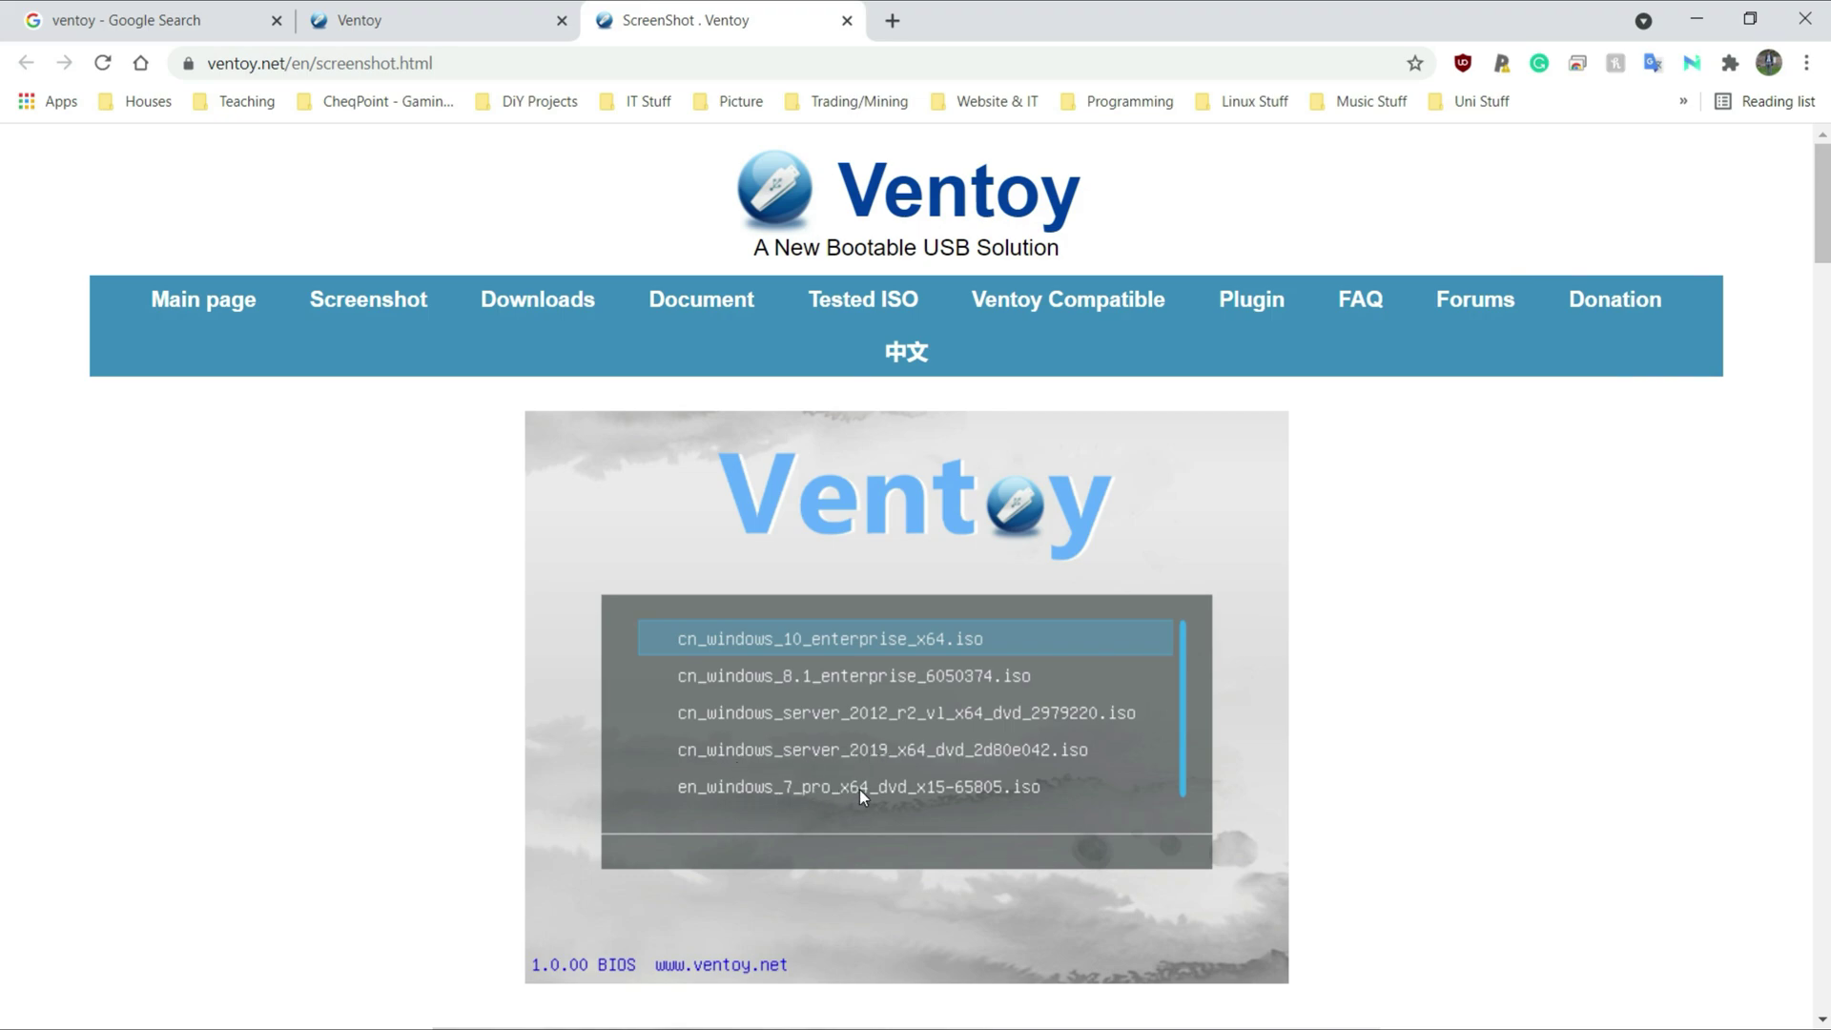
{"action": "left_click", "coordinate": [447, 5]}
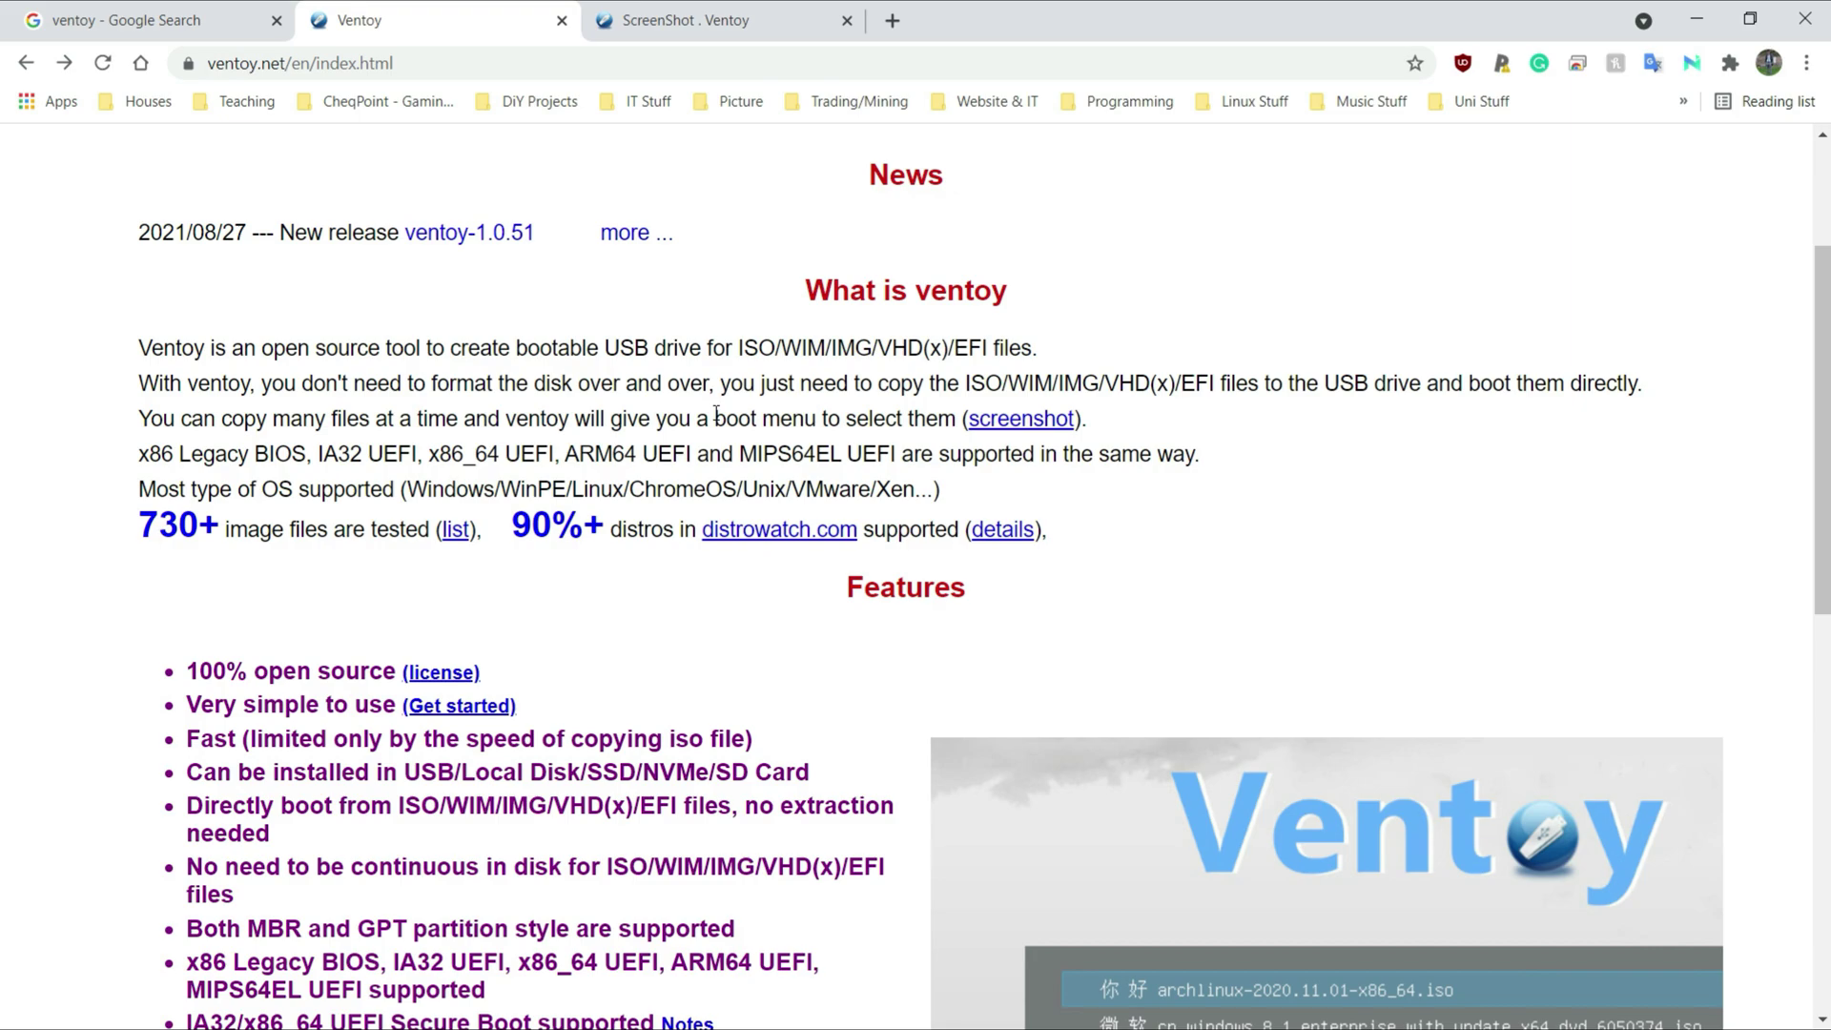
{"action": "key", "text": "super+e"}
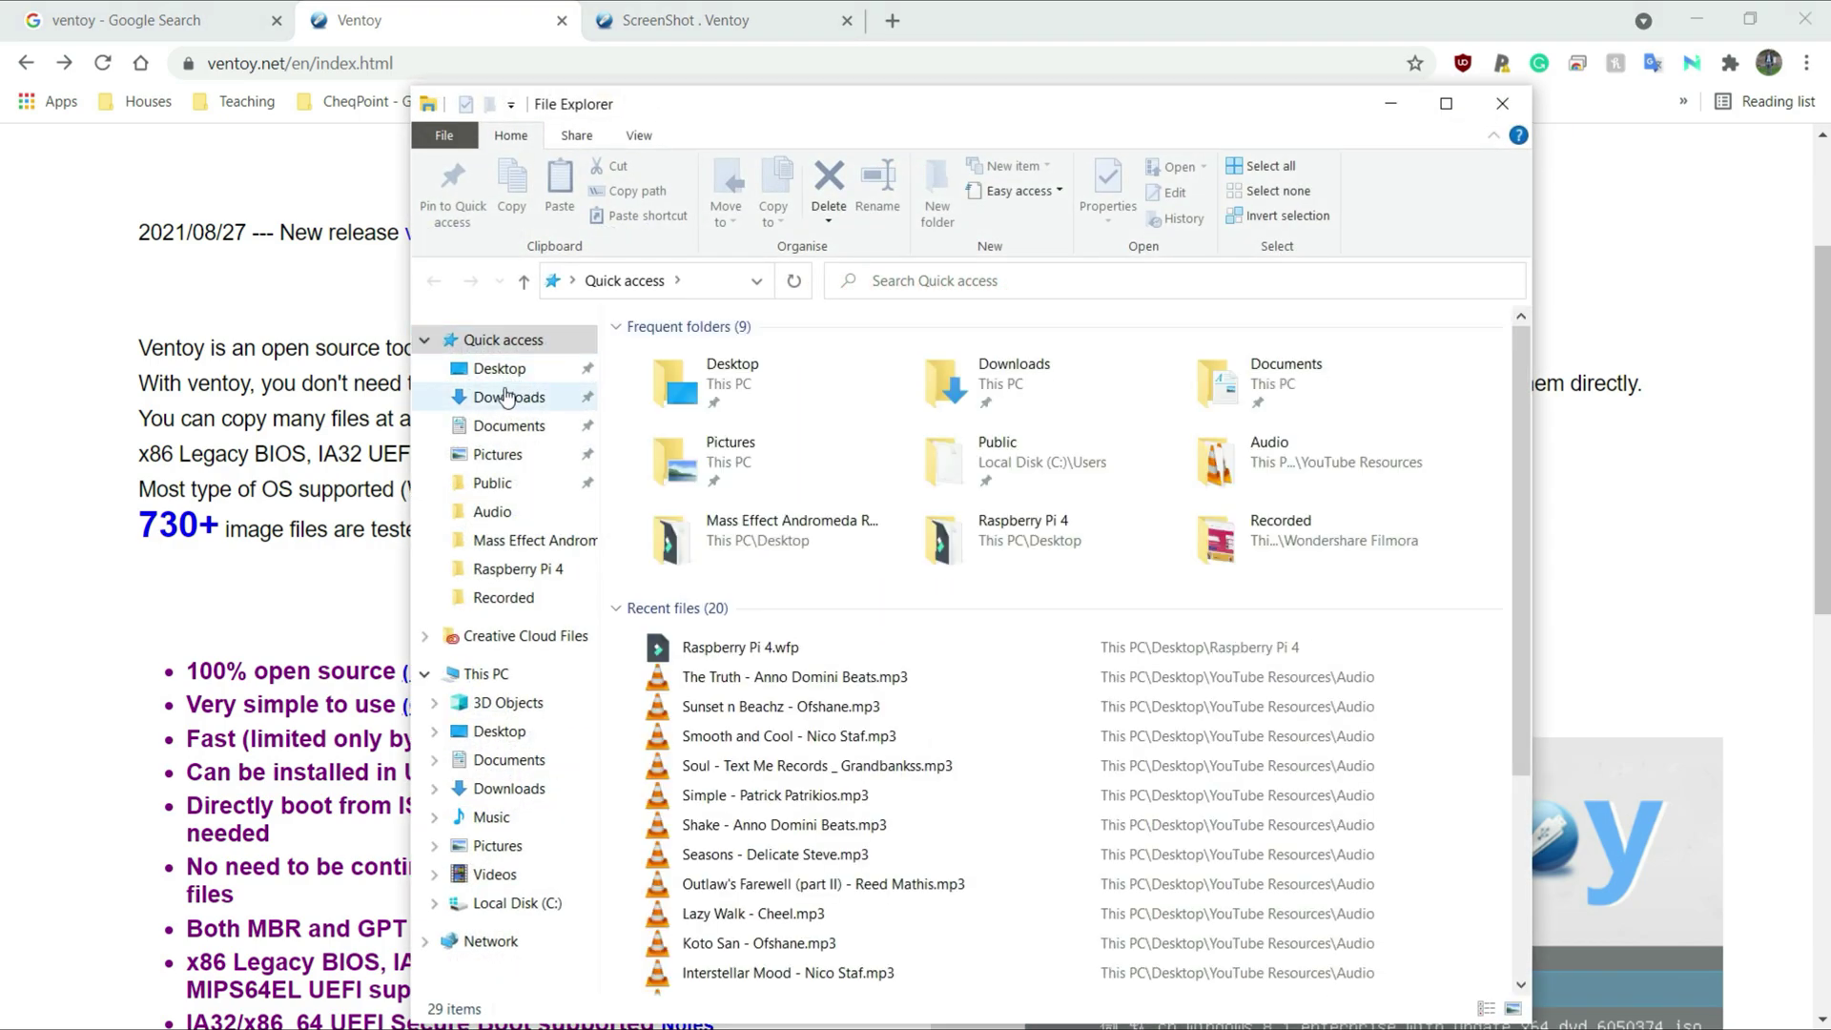
{"action": "left_click", "coordinate": [507, 395]}
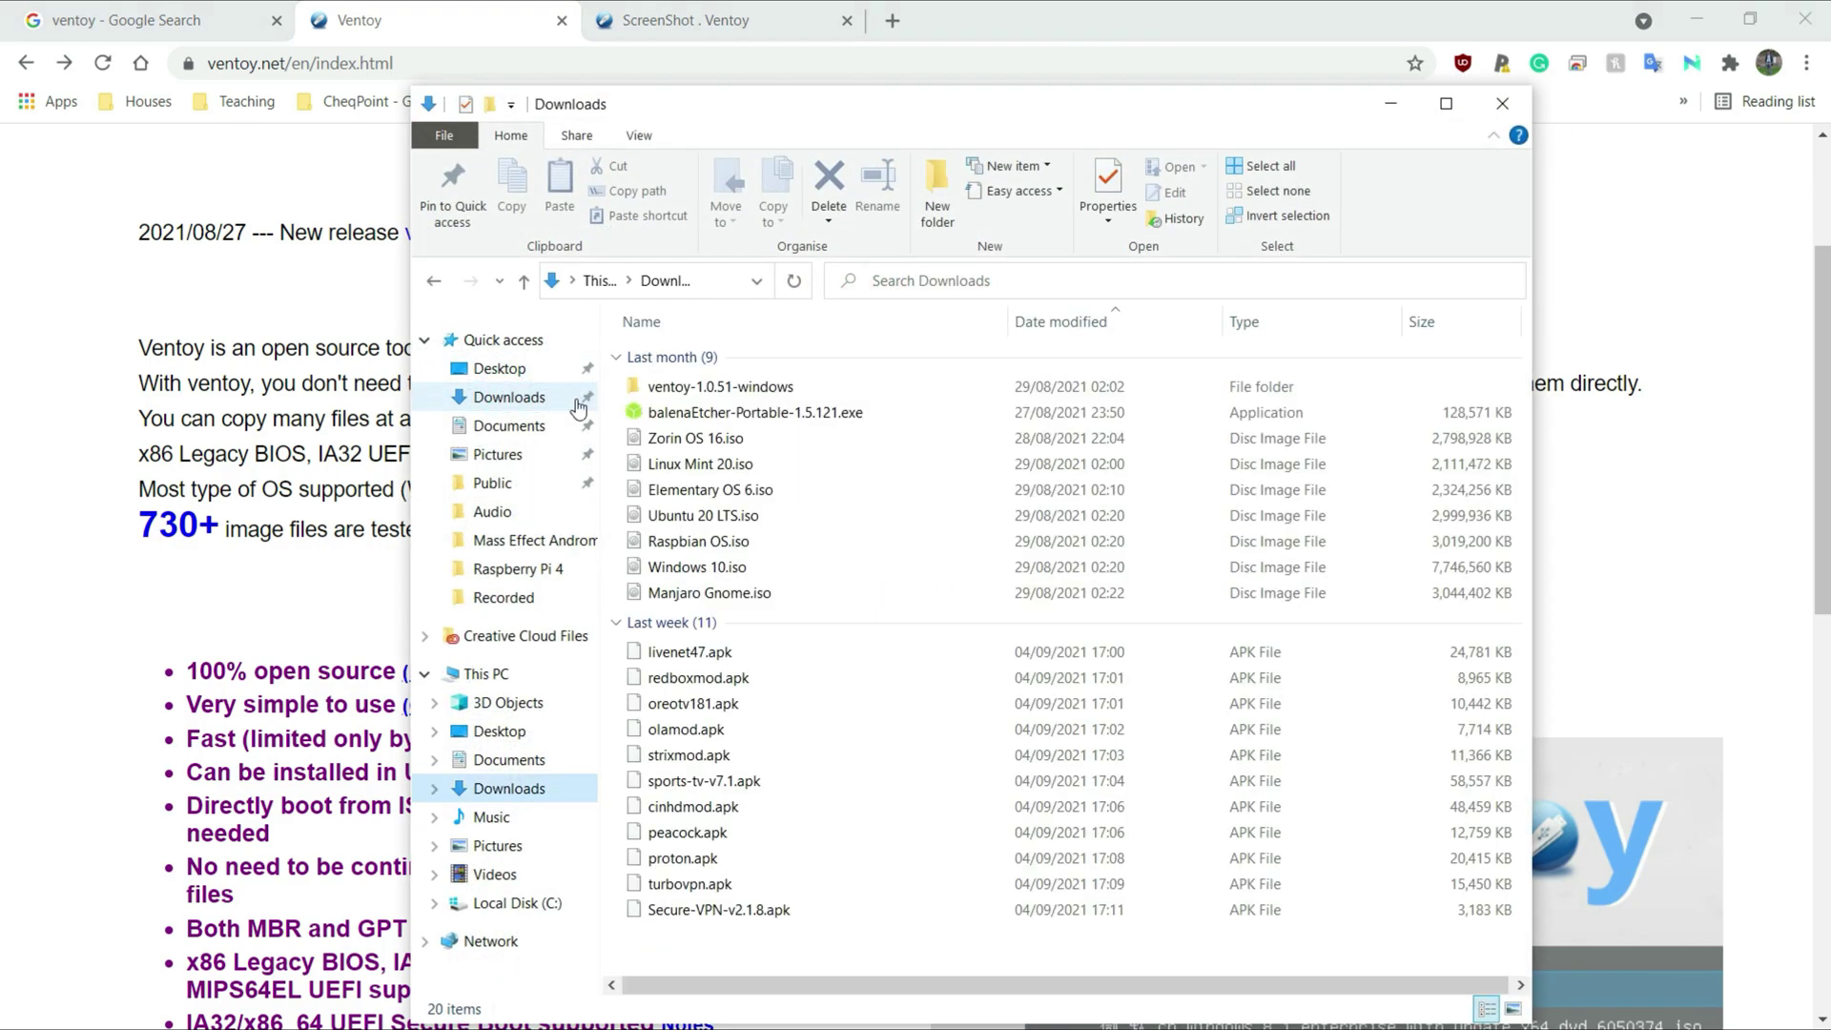
{"action": "left_click", "coordinate": [731, 464]}
{"action": "left_click", "coordinate": [708, 439]}
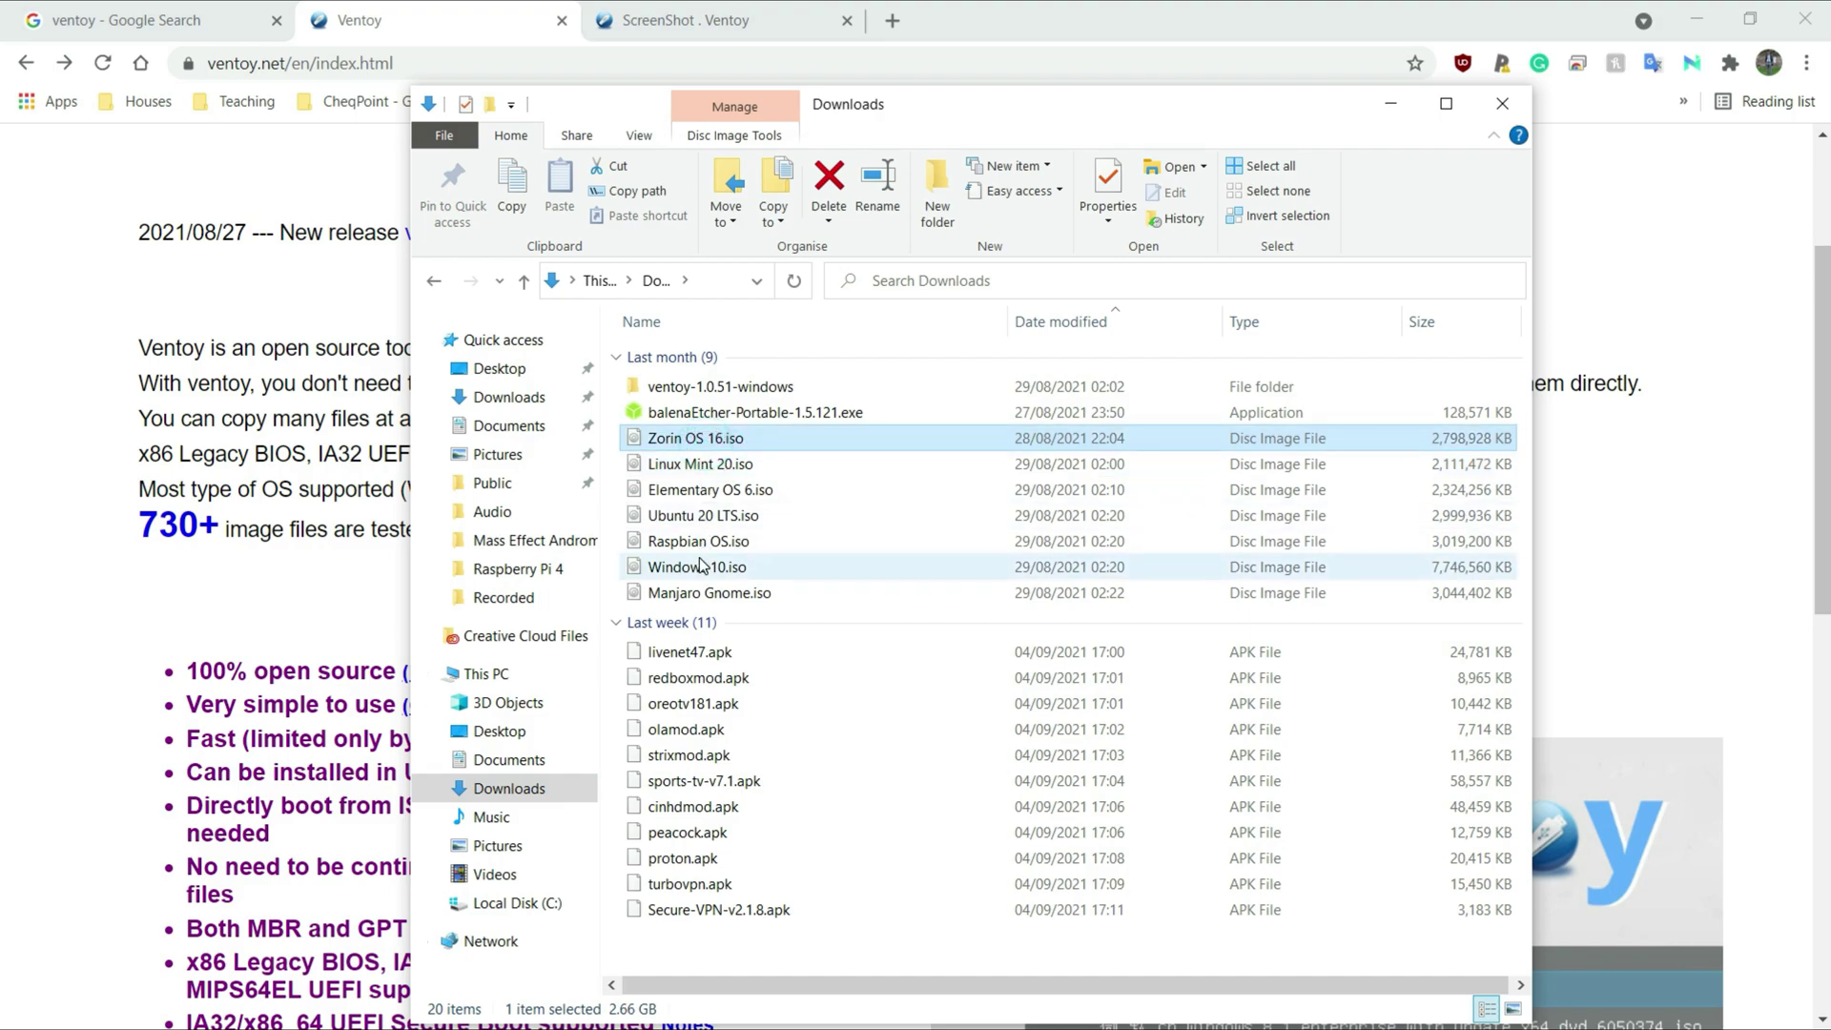
{"action": "left_click", "coordinate": [706, 593], "text": "shift"}
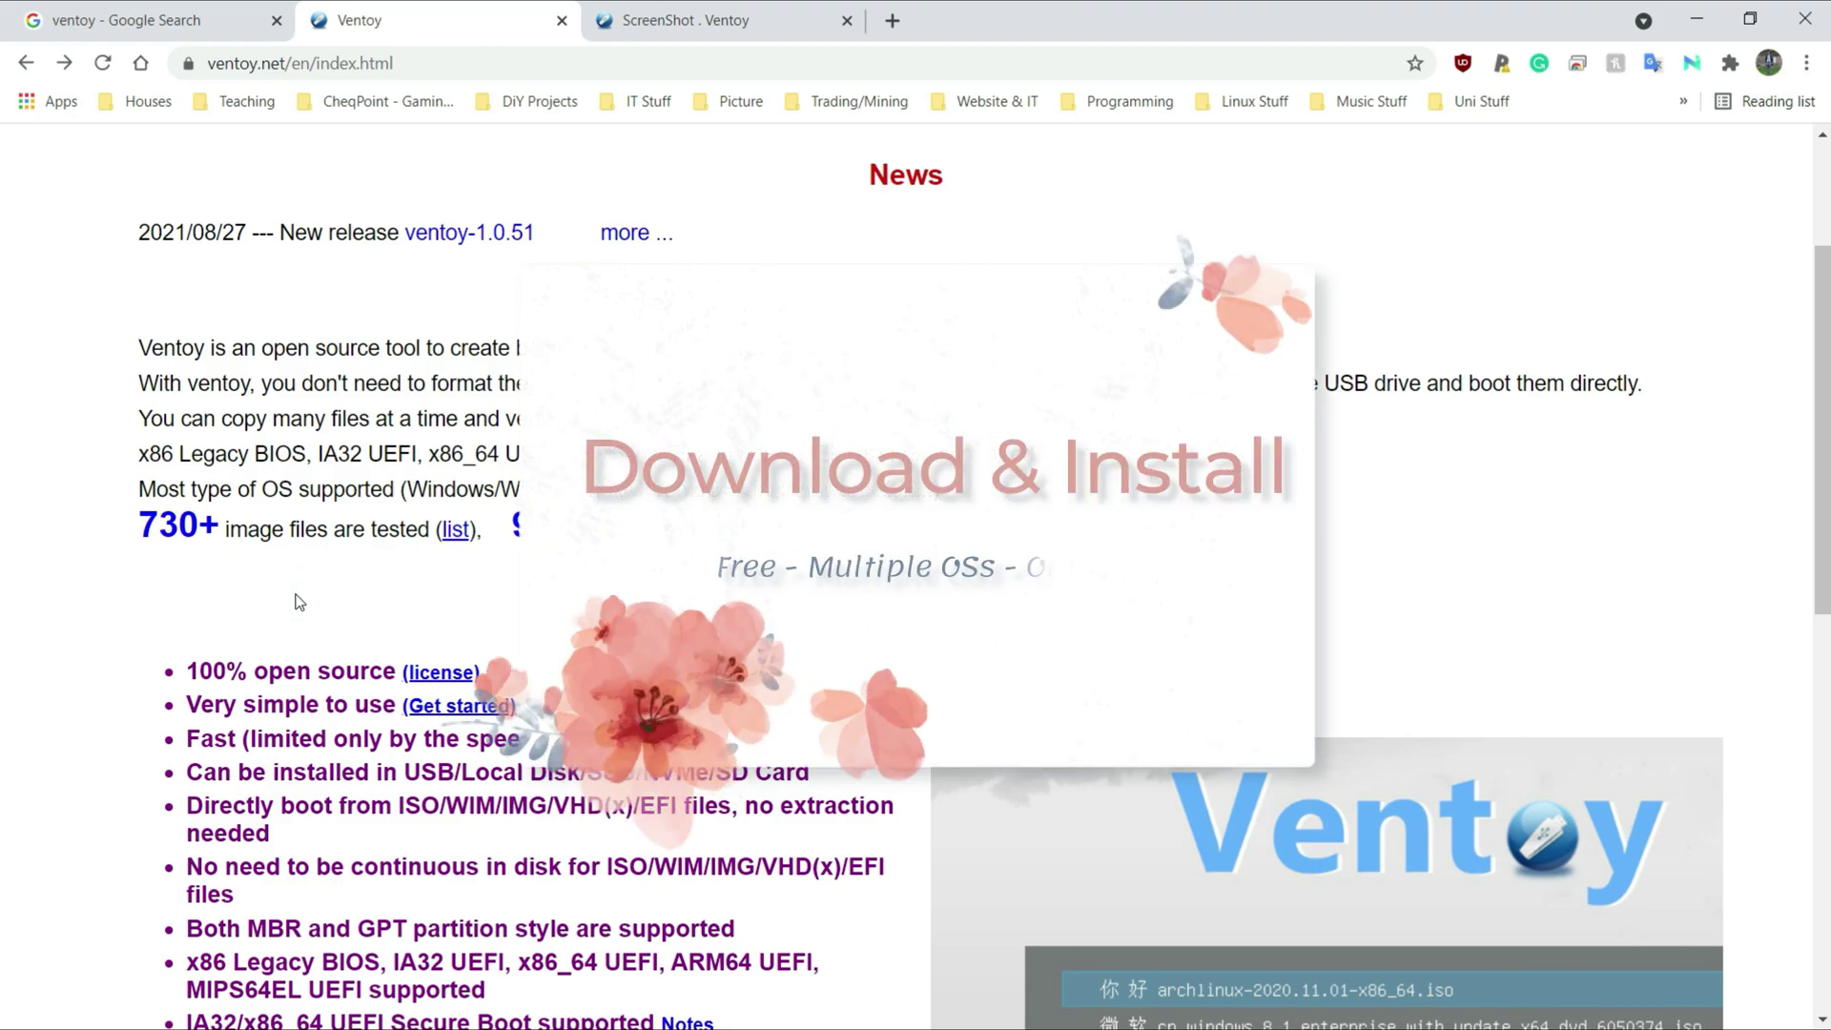
Step: Go to the top of the Ventoy site and open its Downloads page
{"action": "scroll", "coordinate": [296, 591], "scroll_direction": "up", "scroll_amount": 3}
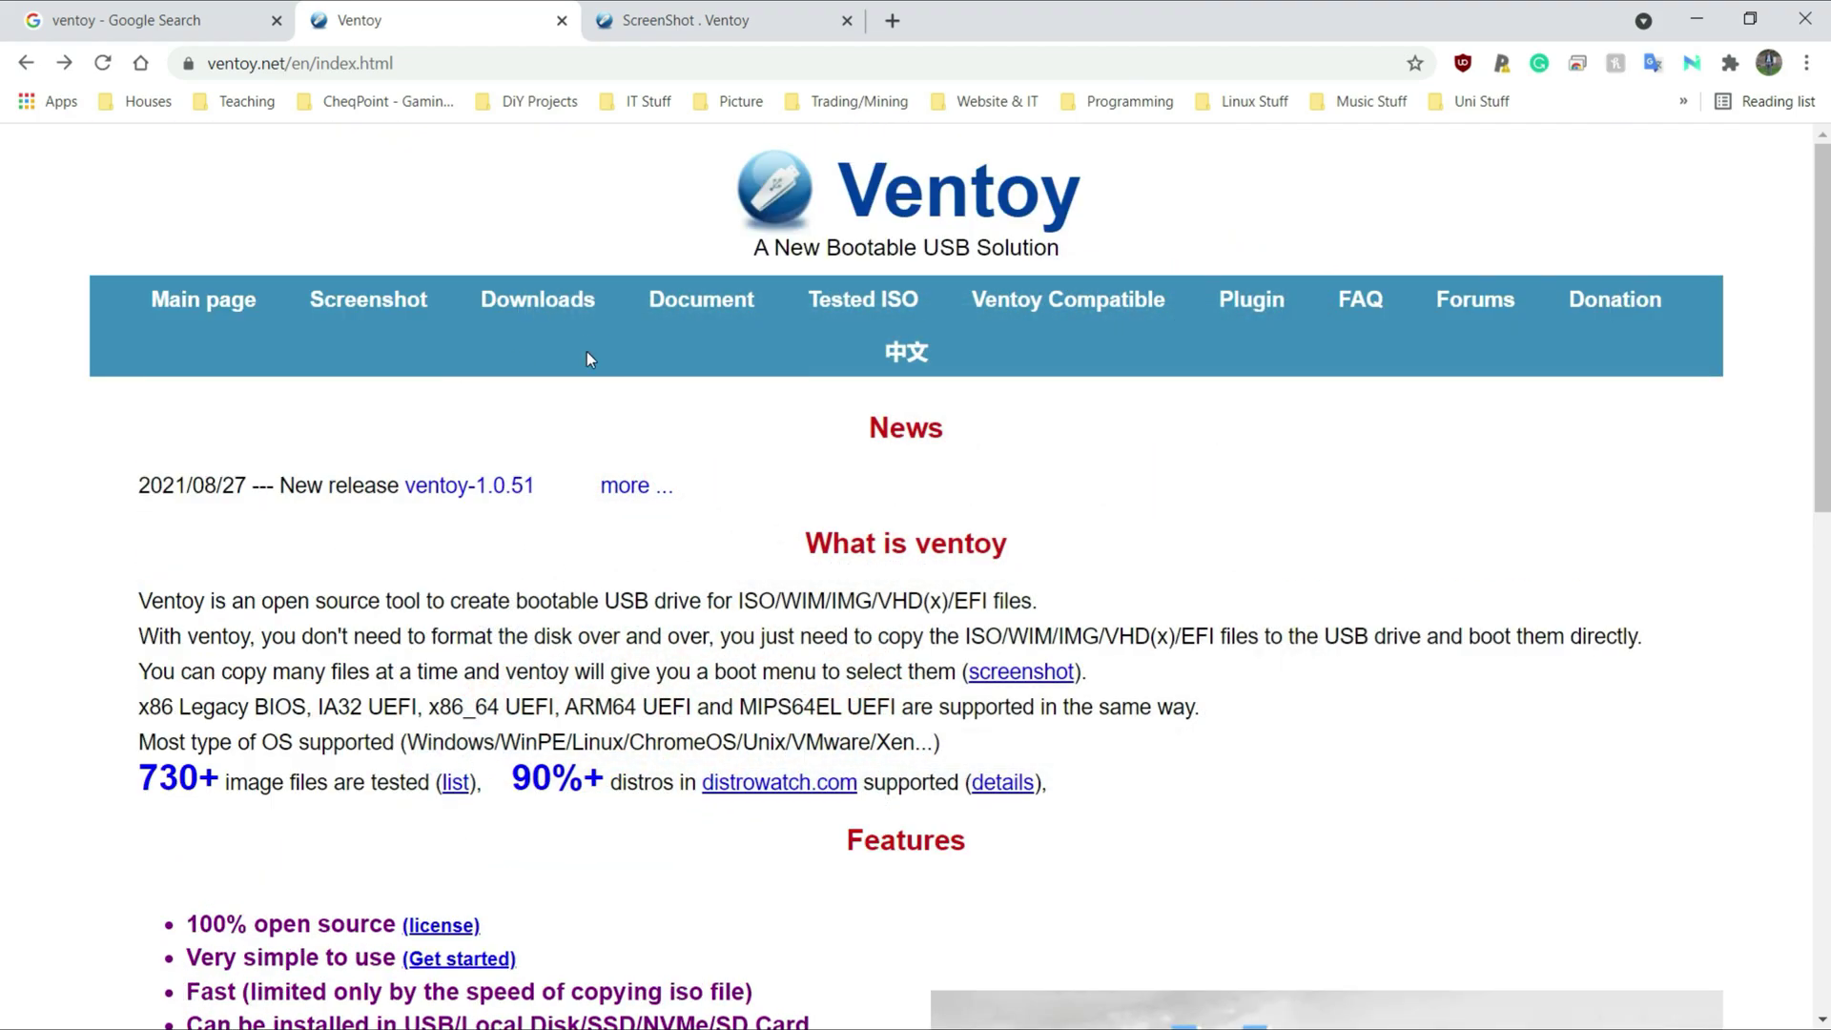
{"action": "left_click", "coordinate": [532, 303]}
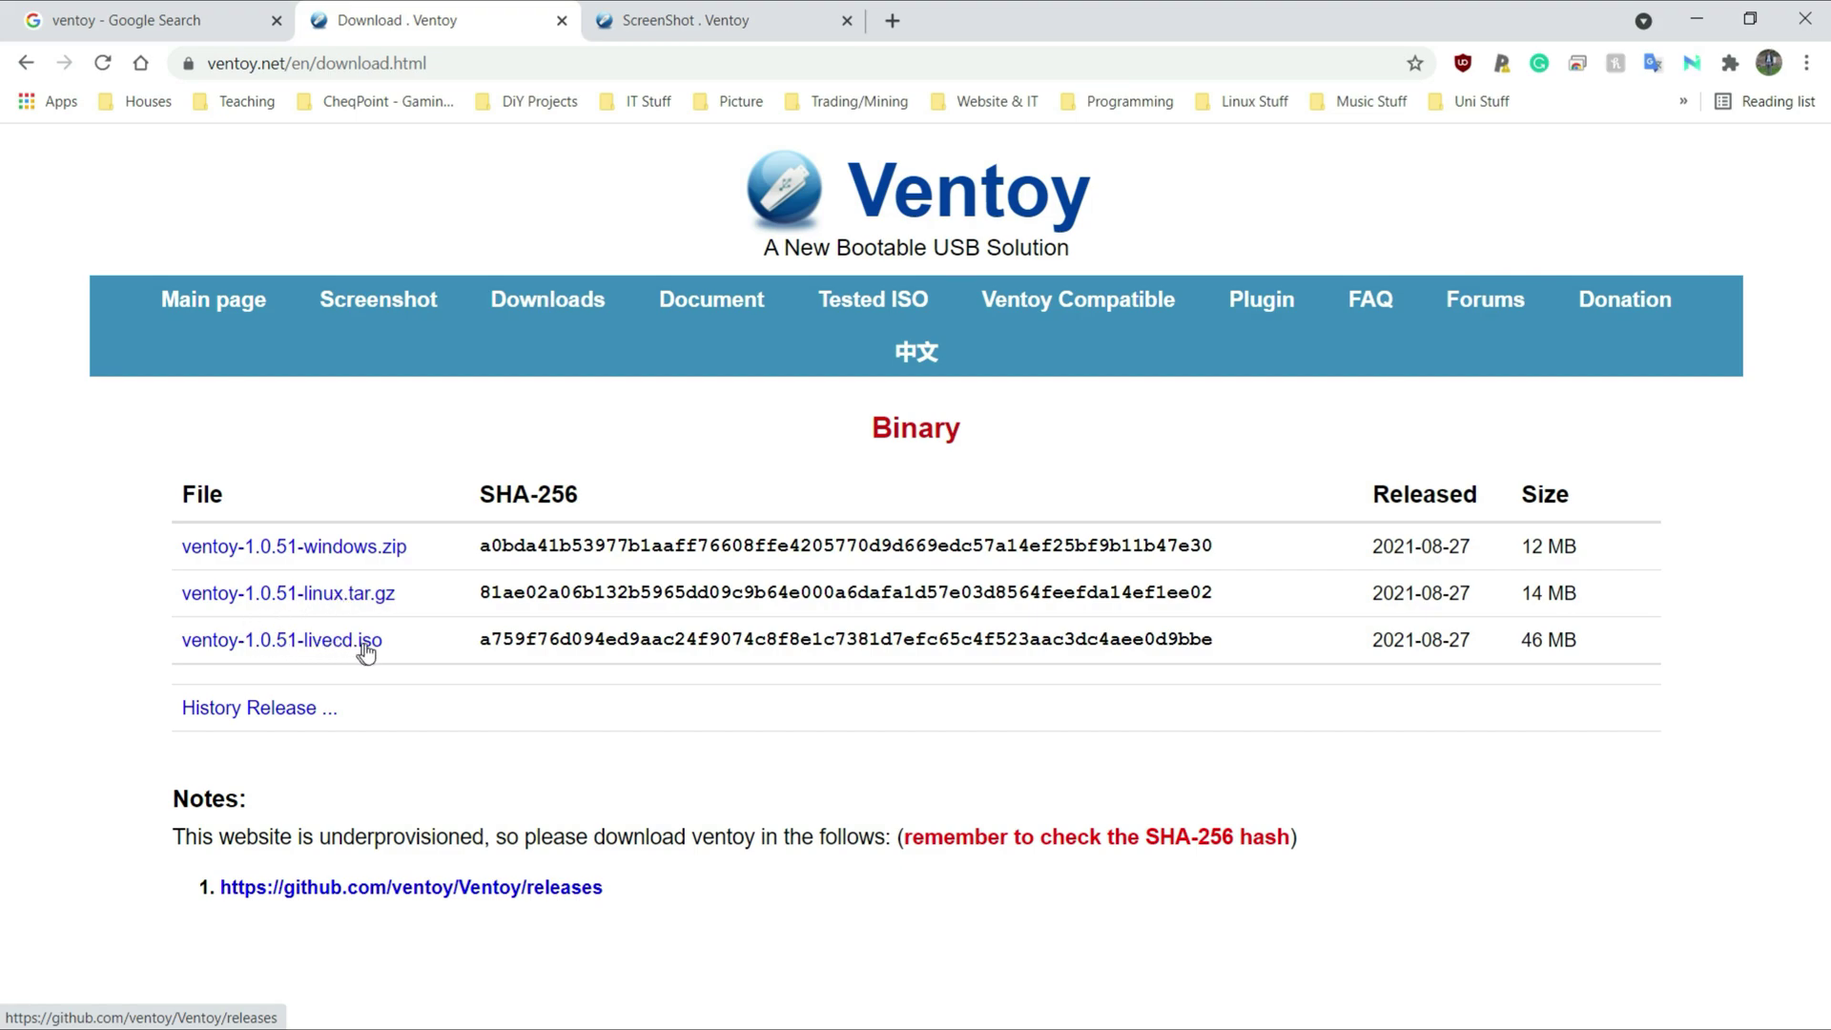
Step: Download ventoy-1.0.51-windows.zip from the Assets on the Ventoy GitHub releases page
{"action": "left_click", "coordinate": [343, 551]}
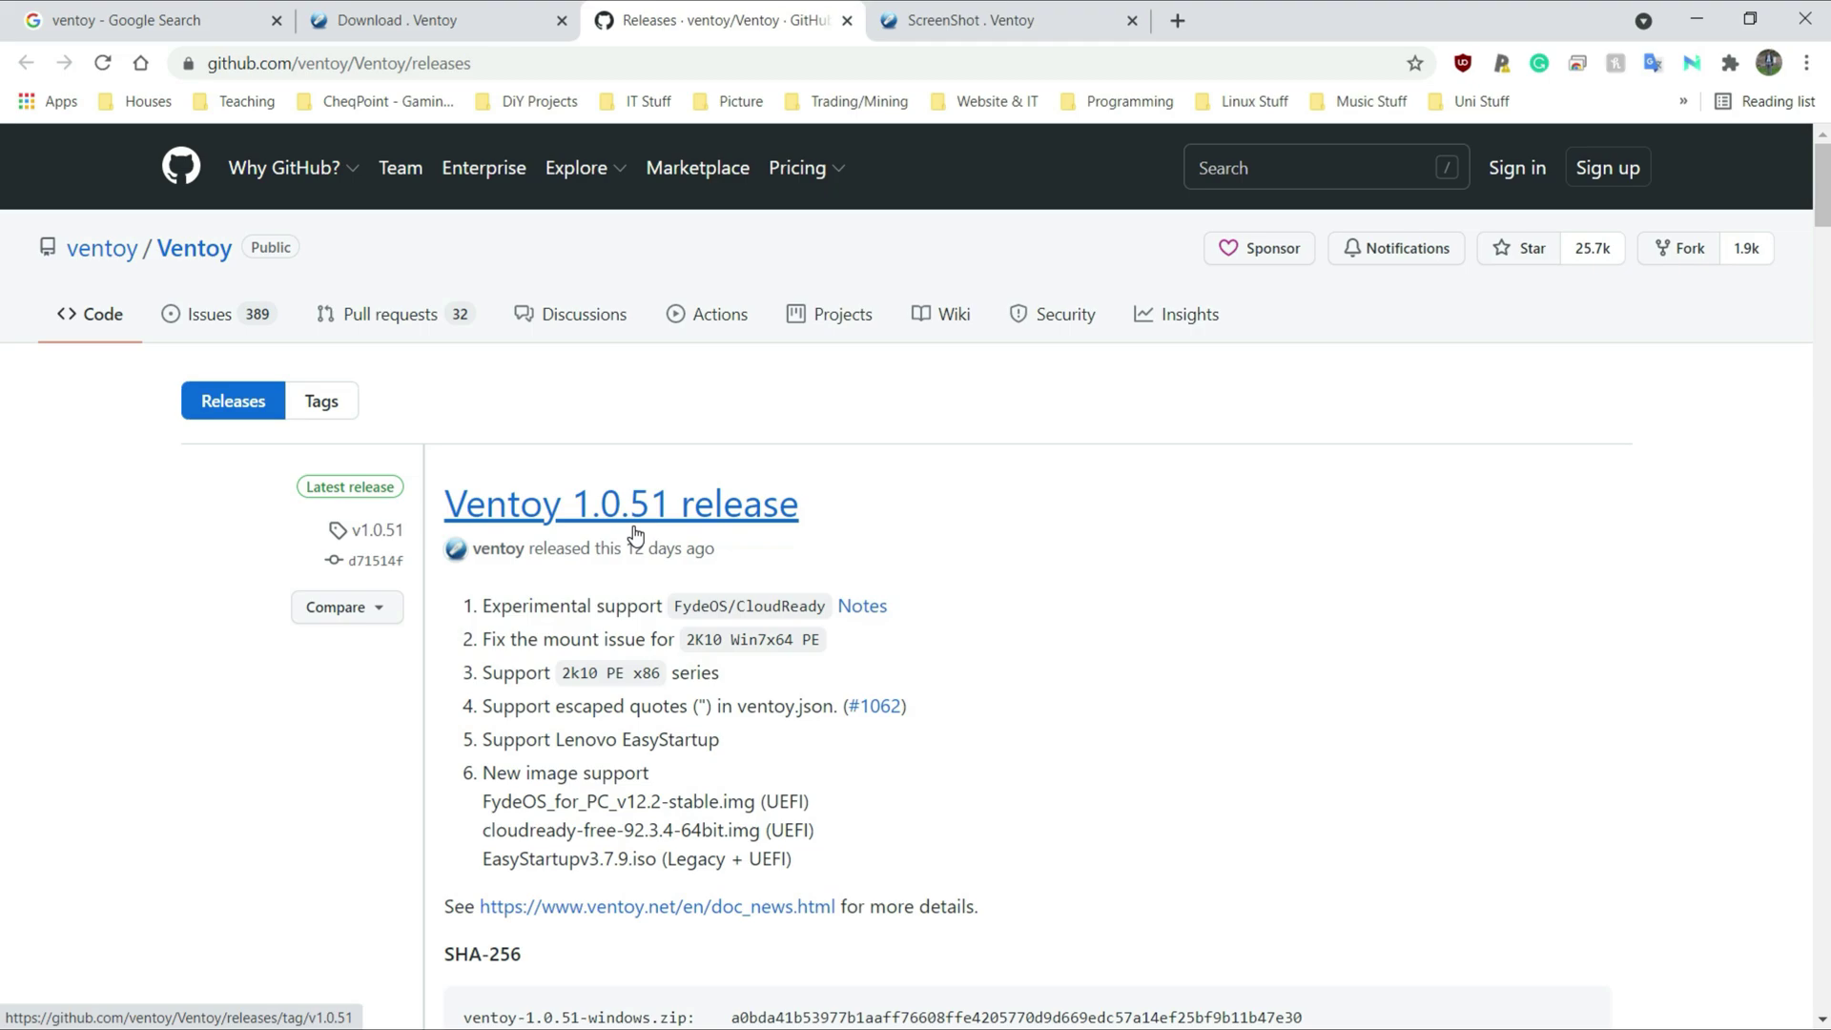
{"action": "scroll", "coordinate": [636, 532], "scroll_direction": "down", "scroll_amount": 6}
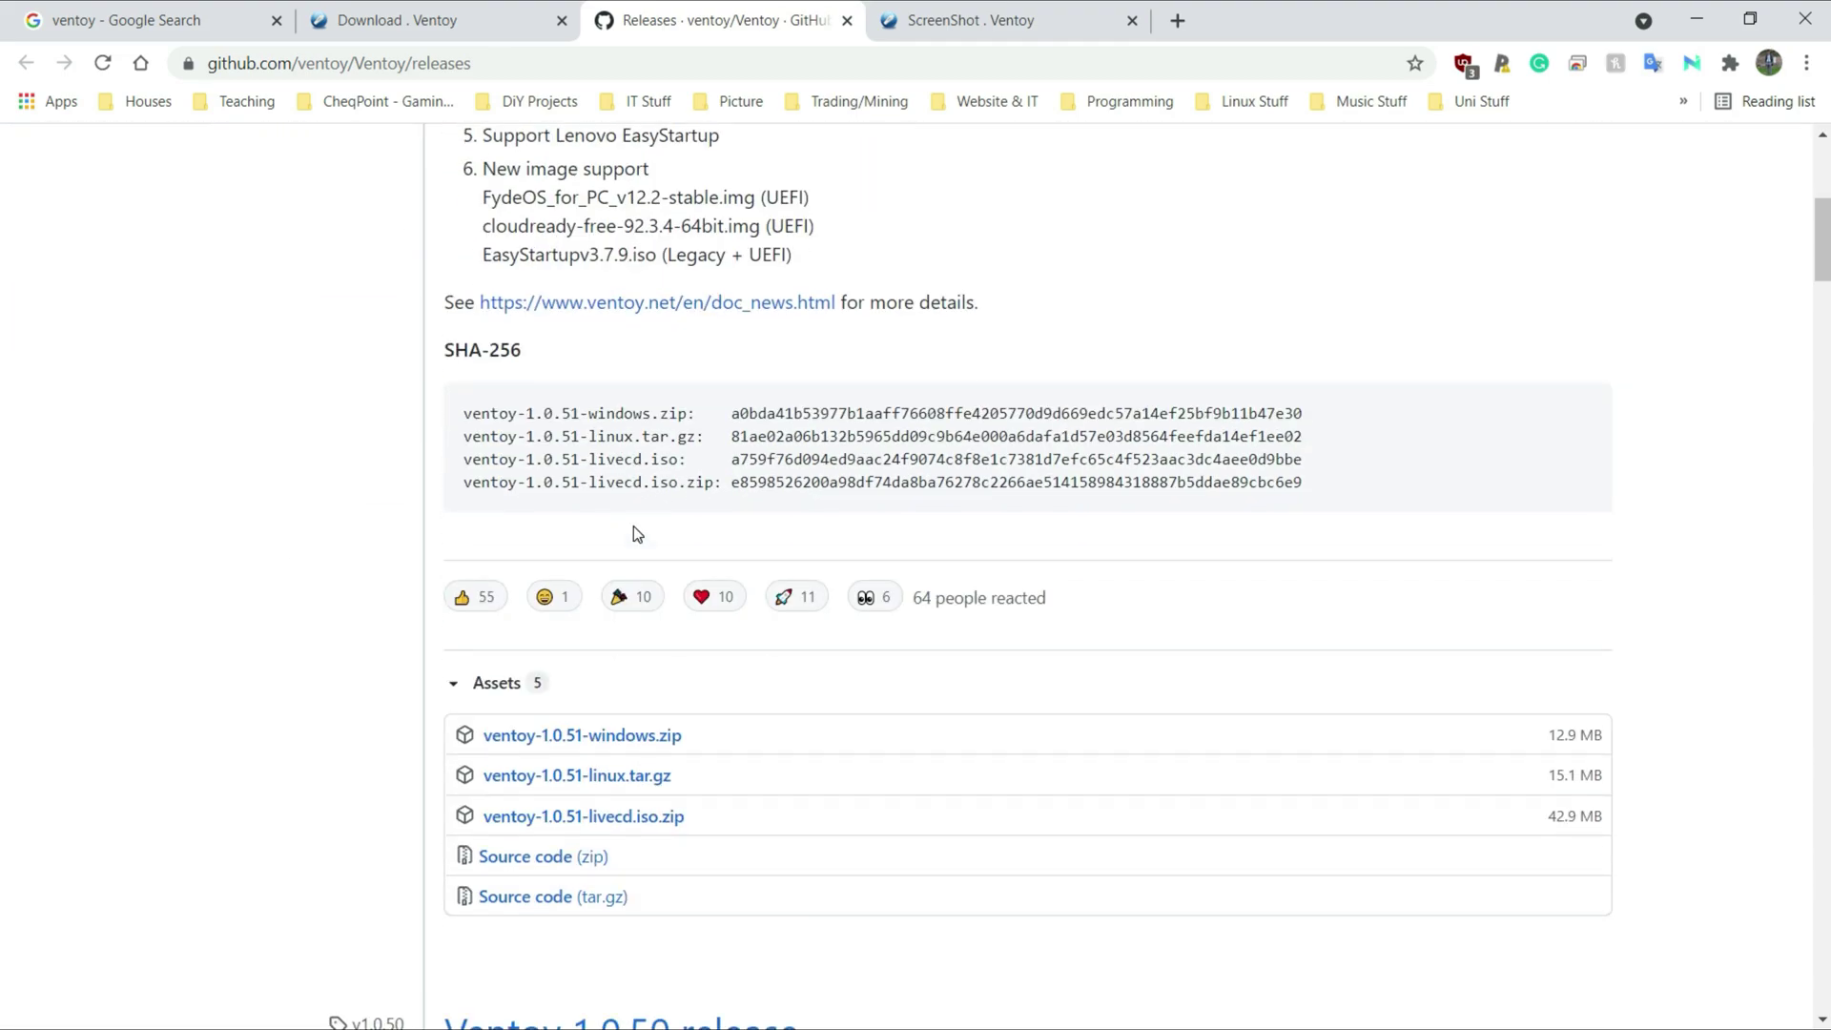
{"action": "scroll", "coordinate": [636, 532], "scroll_direction": "down", "scroll_amount": 1}
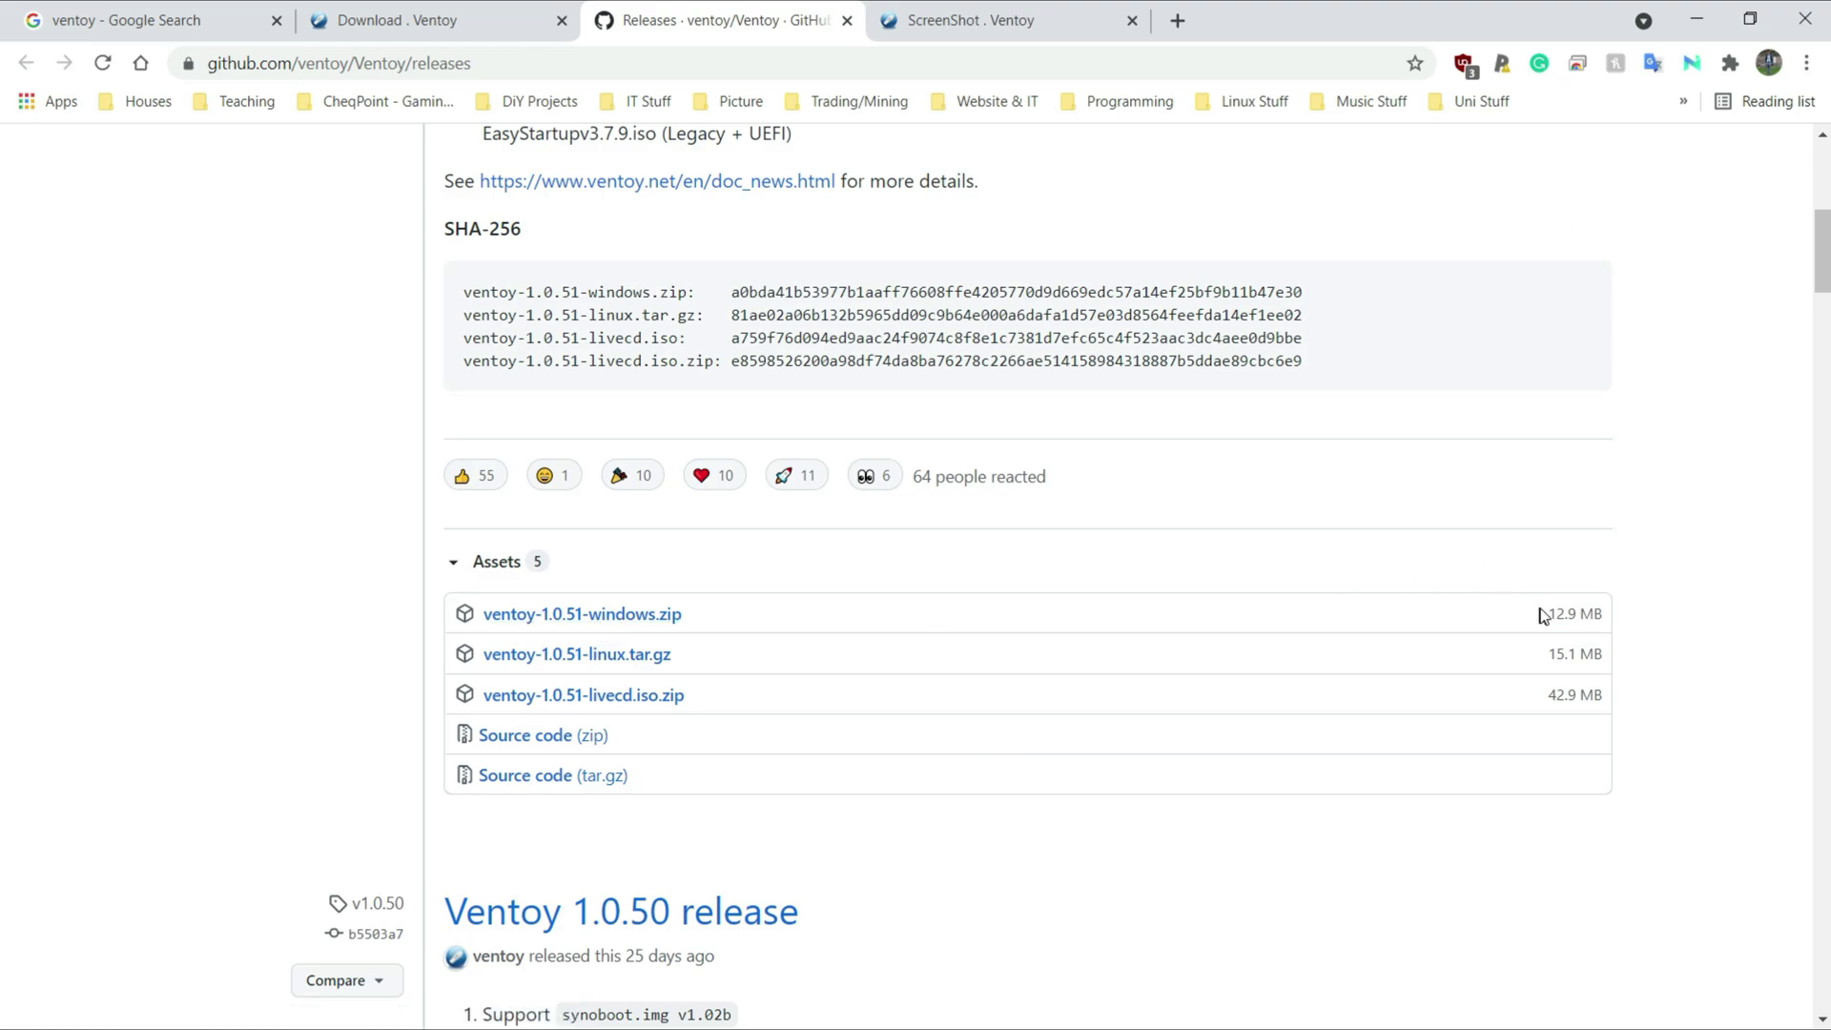
{"action": "left_click", "coordinate": [560, 616]}
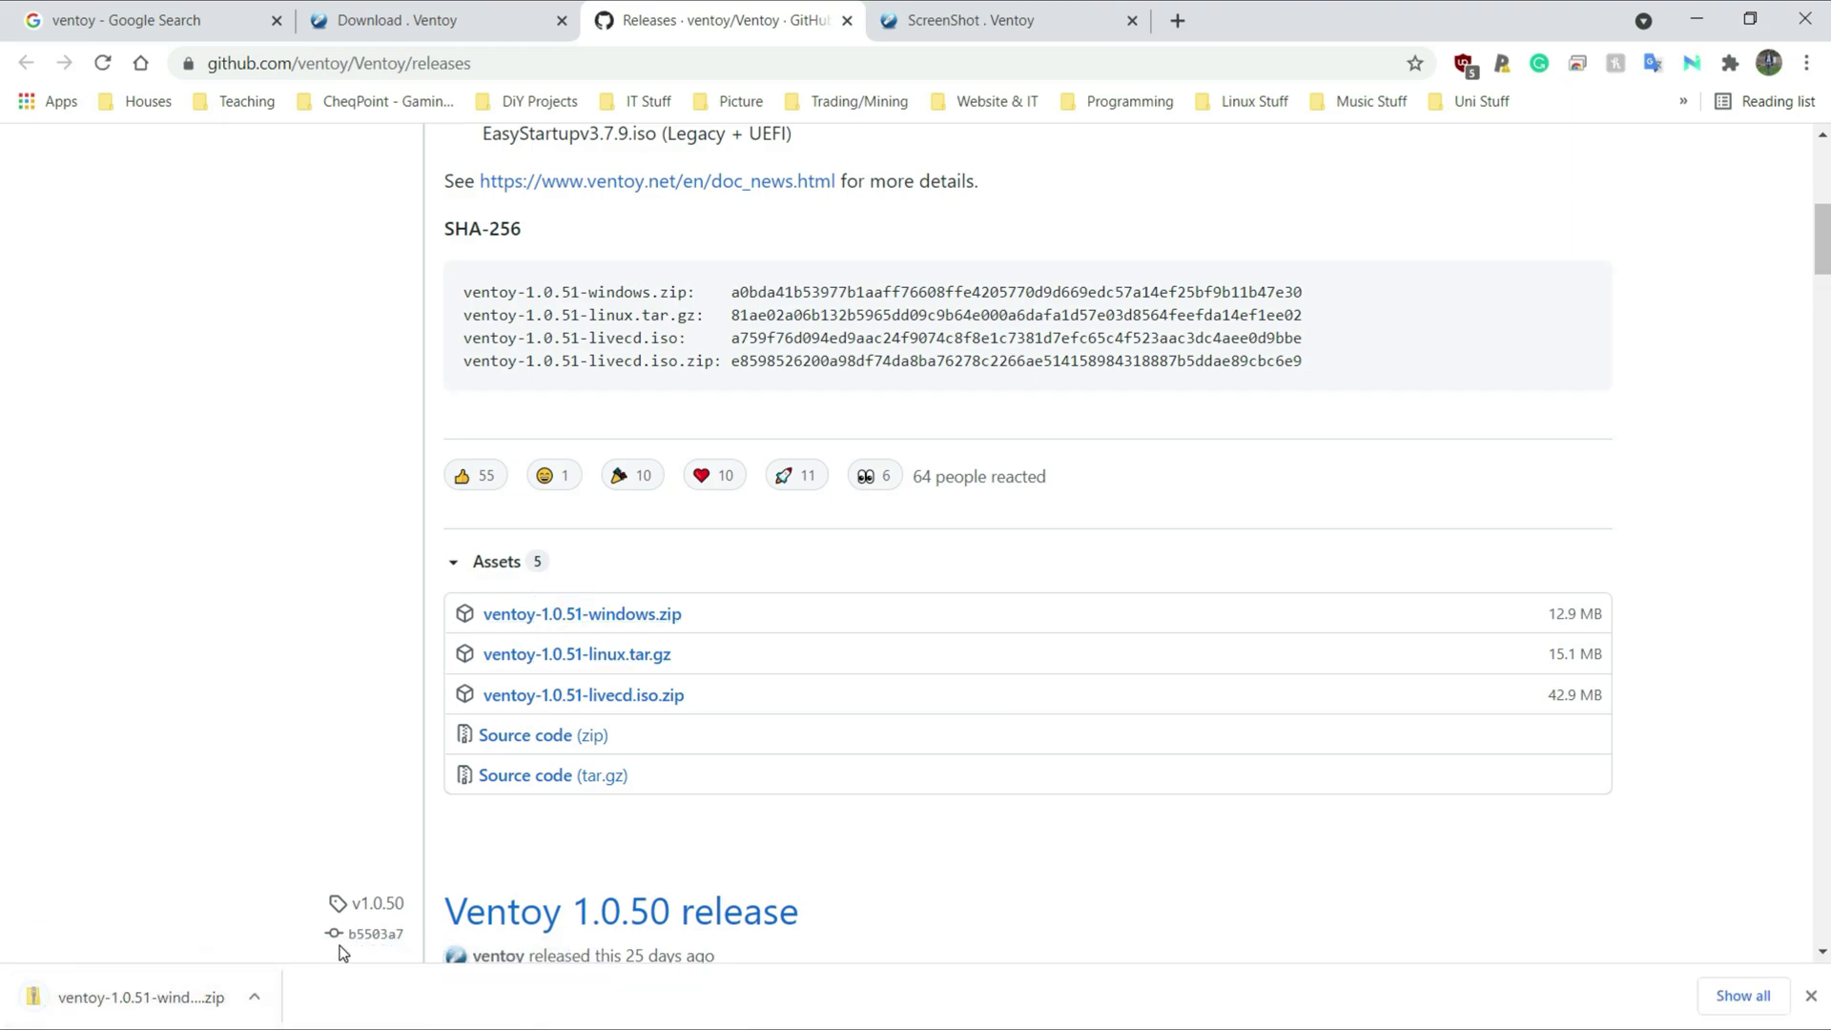
{"action": "key", "text": "alt+Tab"}
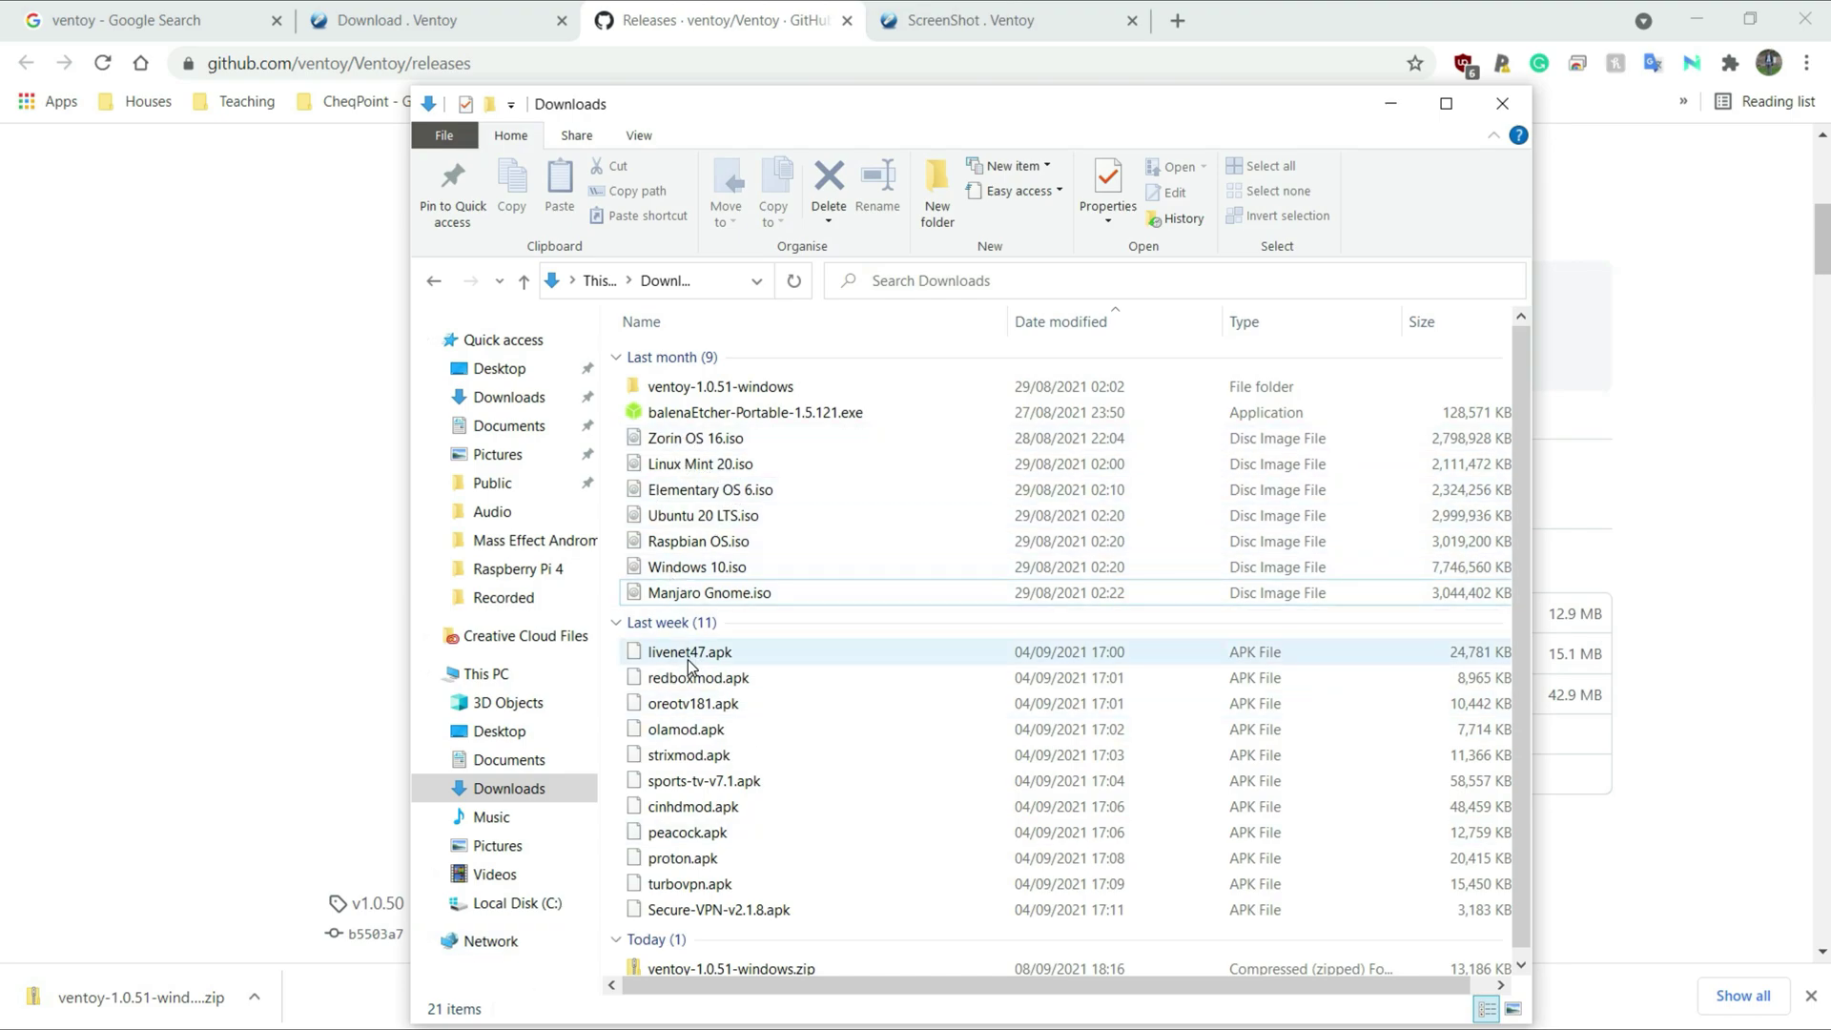
Step: Delete the old ventoy-1.0.51-windows folder and balenaEtcher-Portable file from Downloads
{"action": "left_click", "coordinate": [635, 391]}
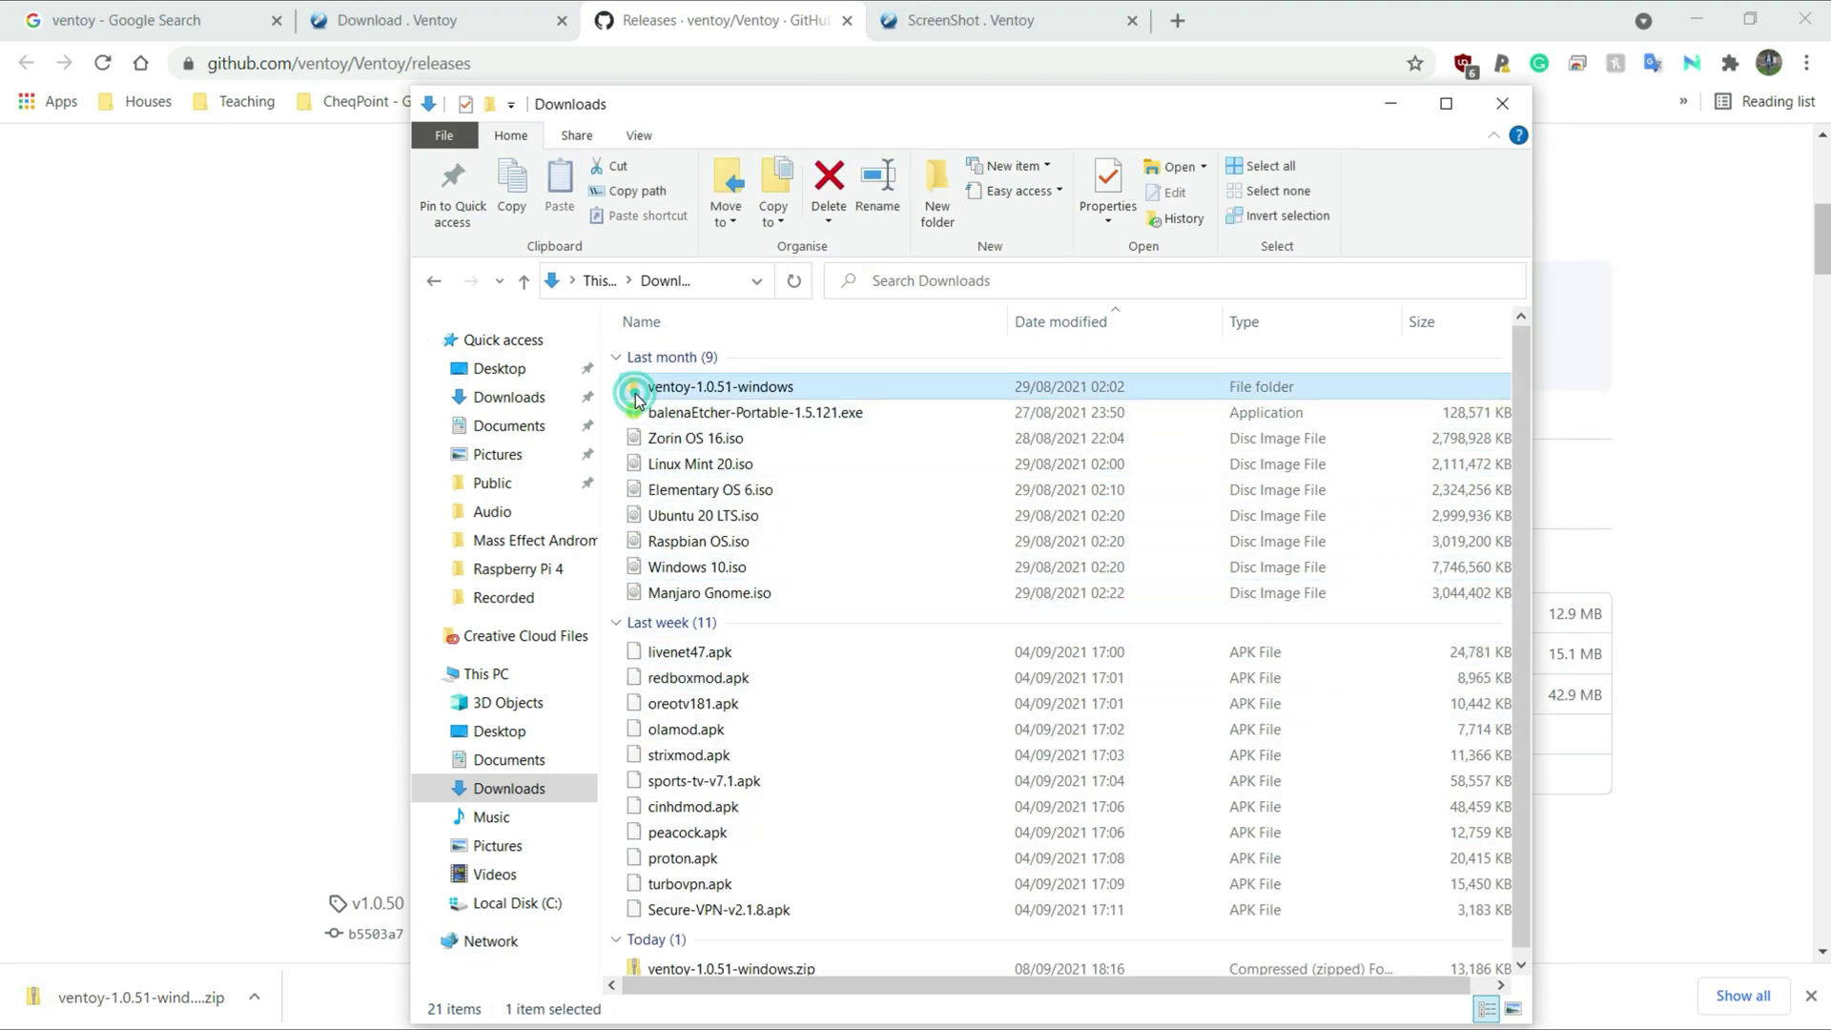
{"action": "key", "text": "Delete"}
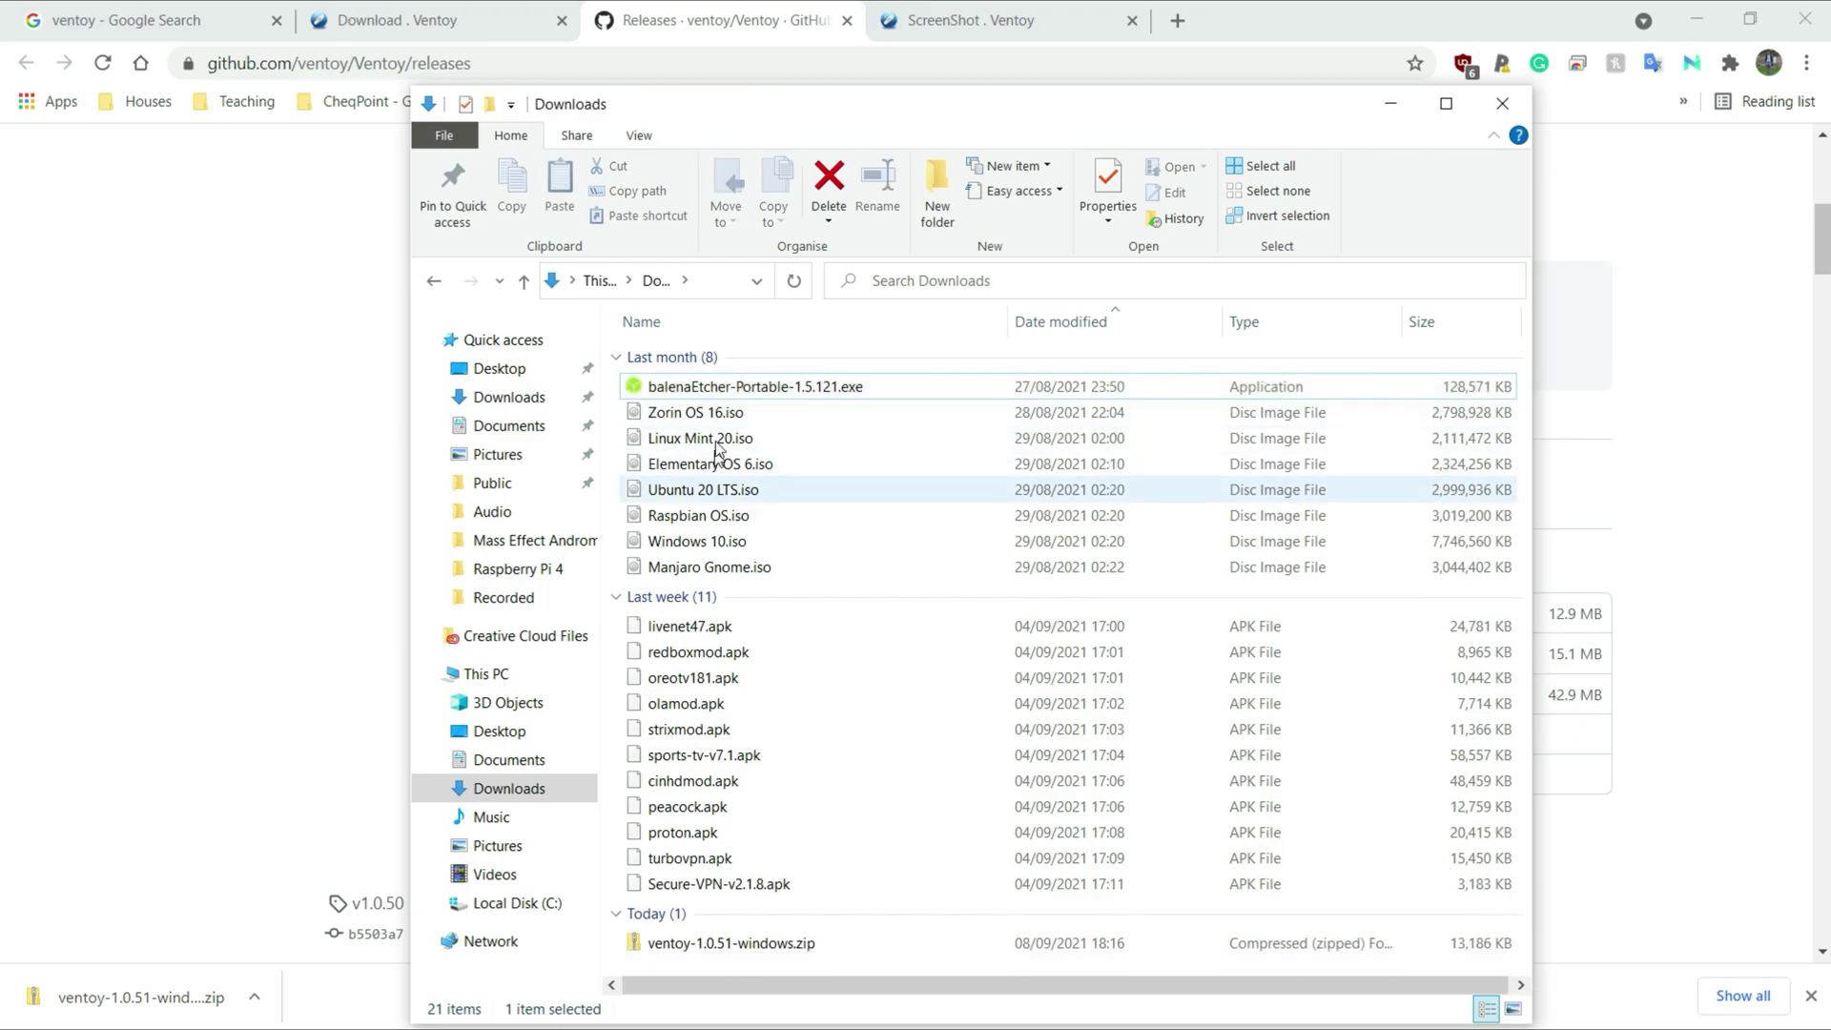
{"action": "left_click", "coordinate": [644, 398]}
{"action": "key", "text": "Delete"}
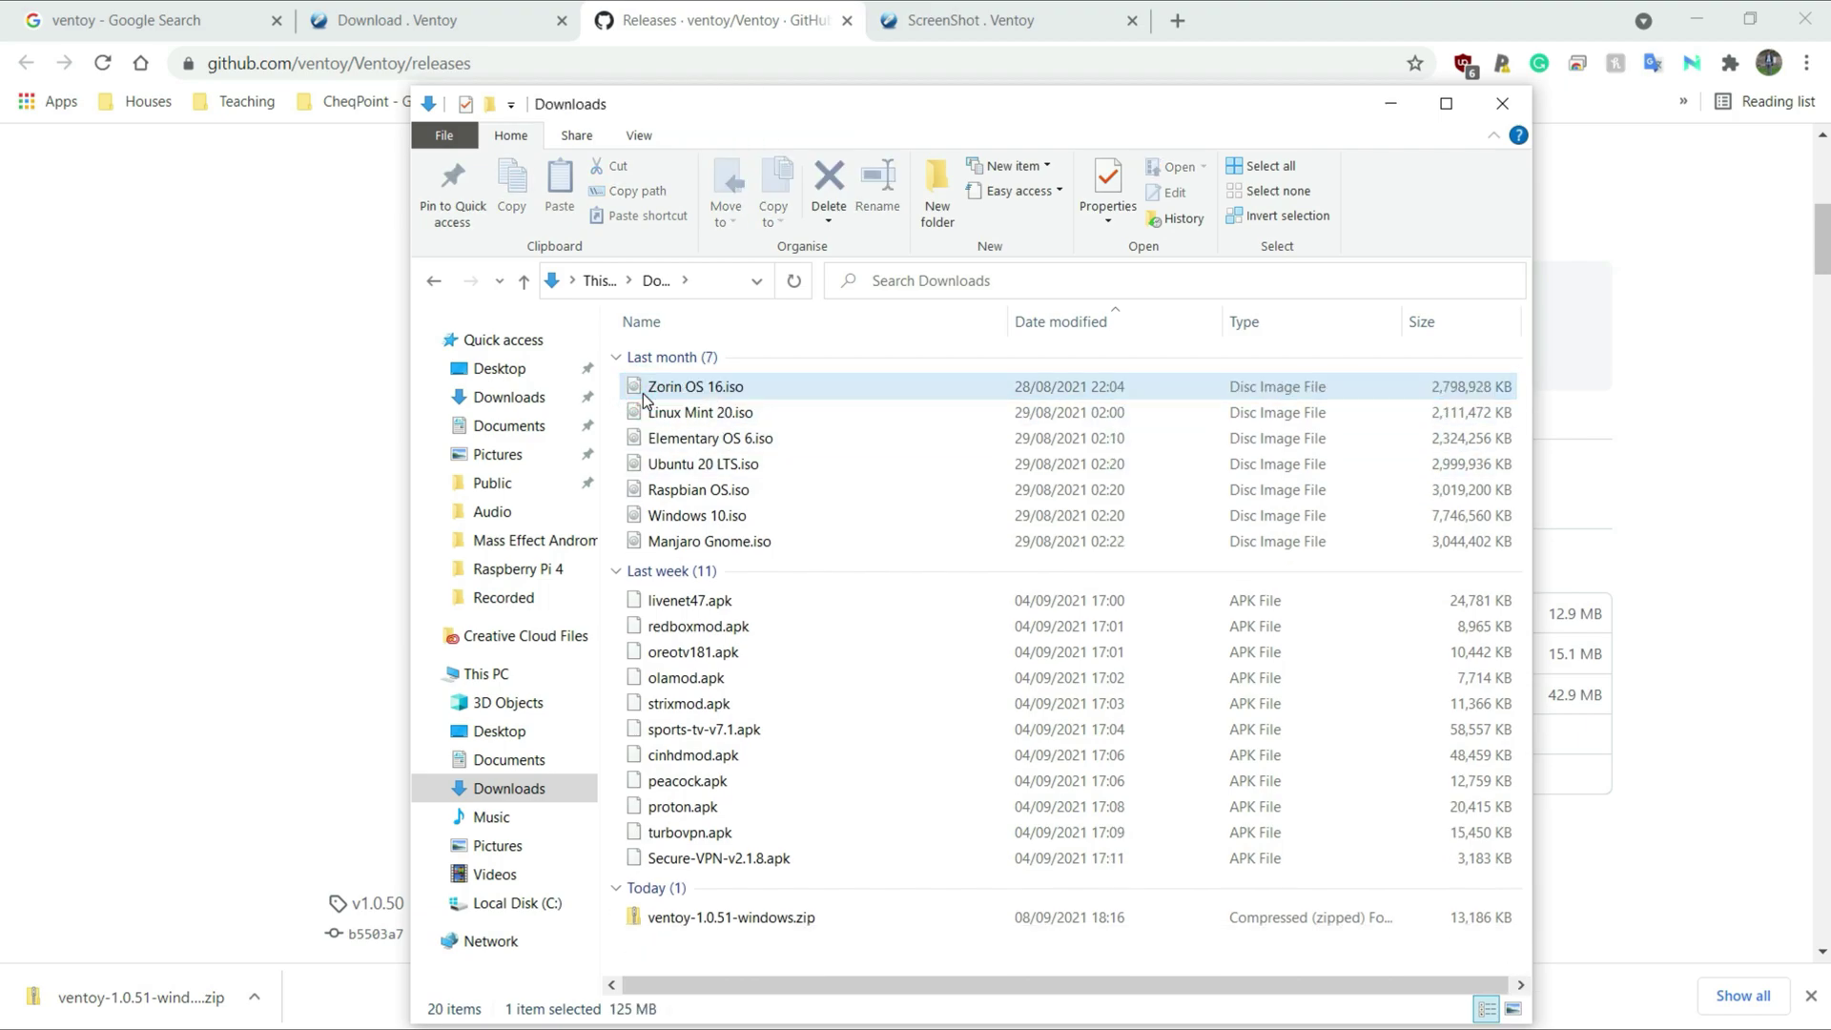
Step: Extract ventoy-1.0.51-windows.zip into a ventoy-1.0.51-windows folder and open it
{"action": "left_click", "coordinate": [638, 918]}
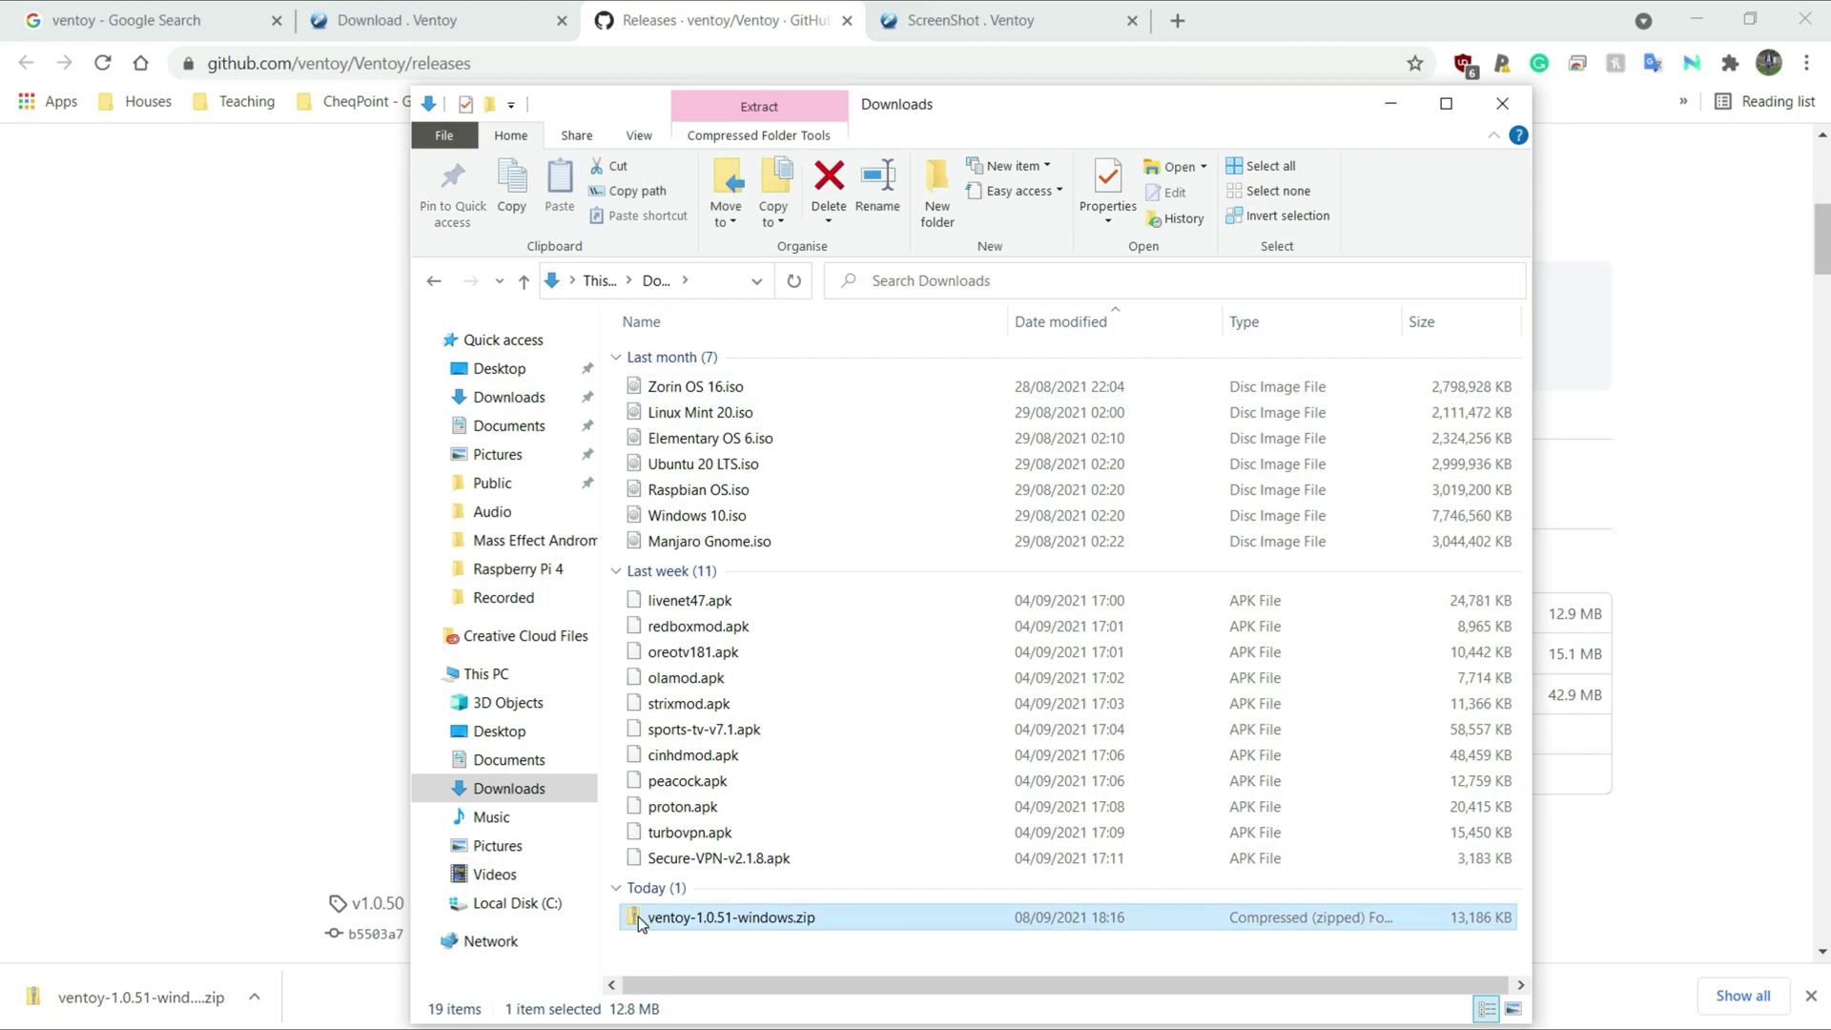
{"action": "right_click", "coordinate": [638, 917]}
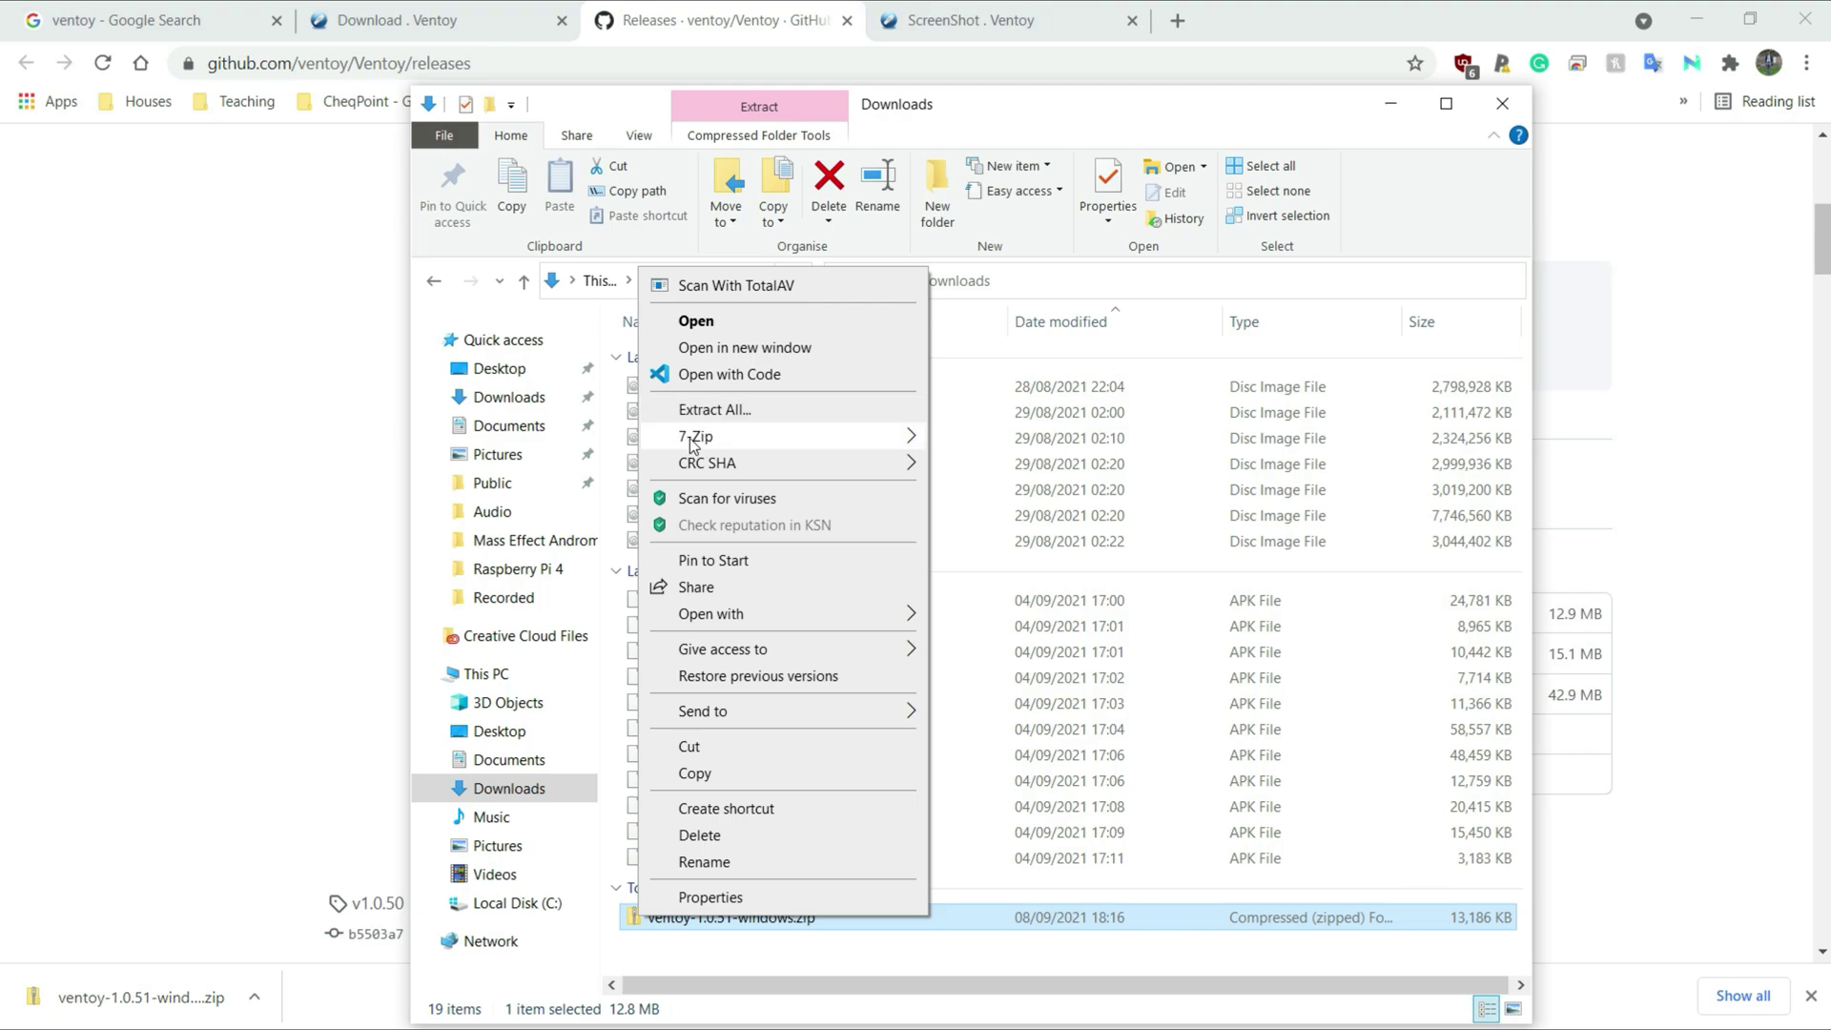
{"action": "mouse_move", "coordinate": [741, 439]}
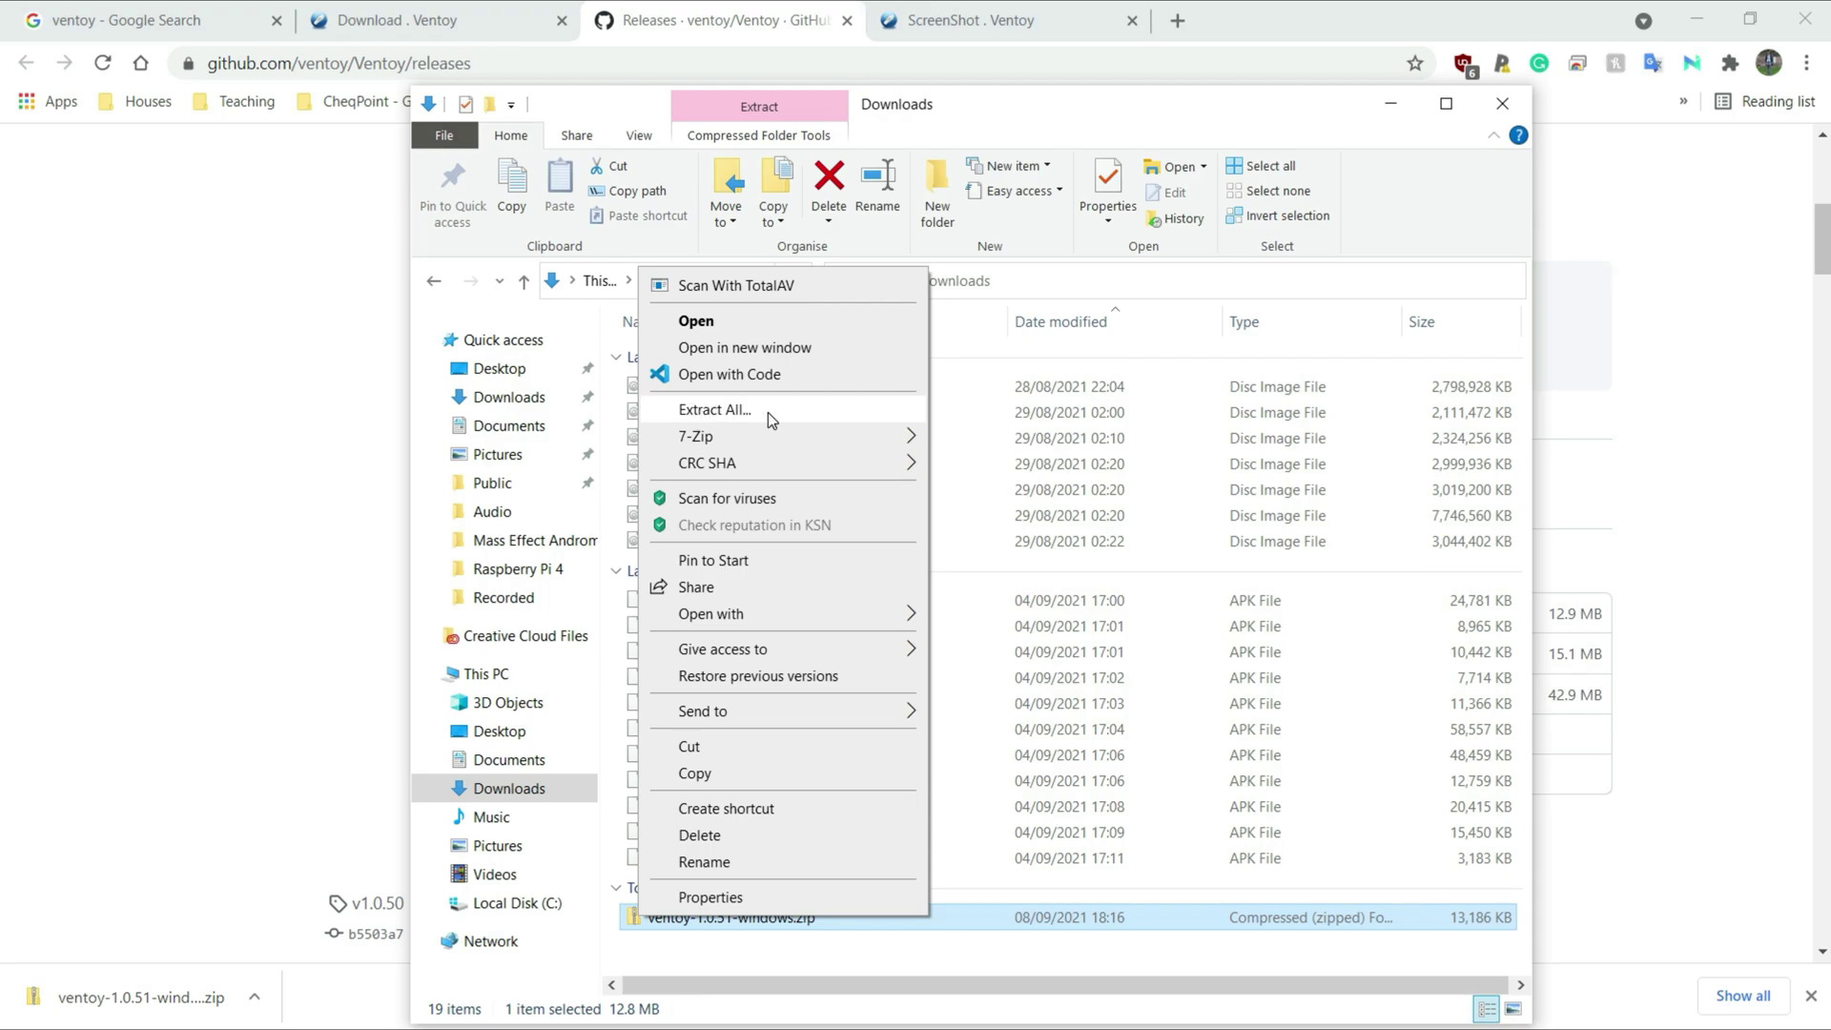
{"action": "left_click", "coordinate": [737, 410]}
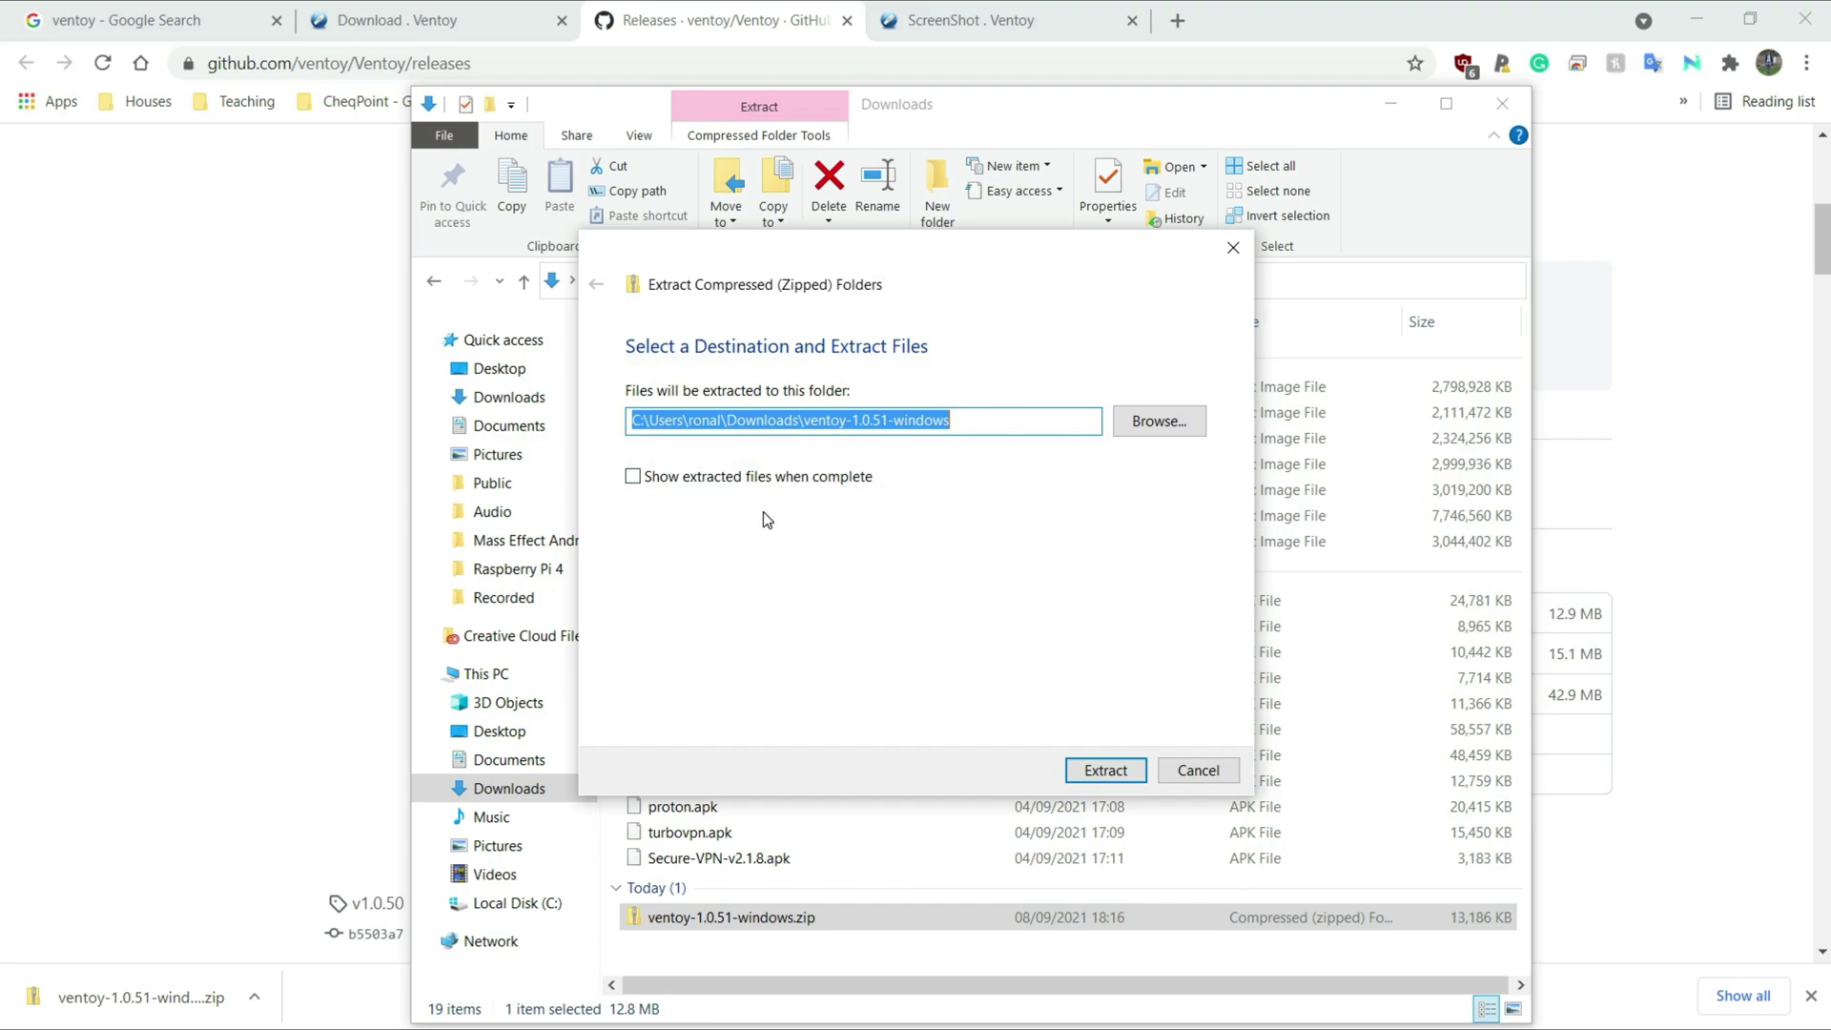
{"action": "left_click", "coordinate": [634, 477]}
{"action": "left_click", "coordinate": [635, 477]}
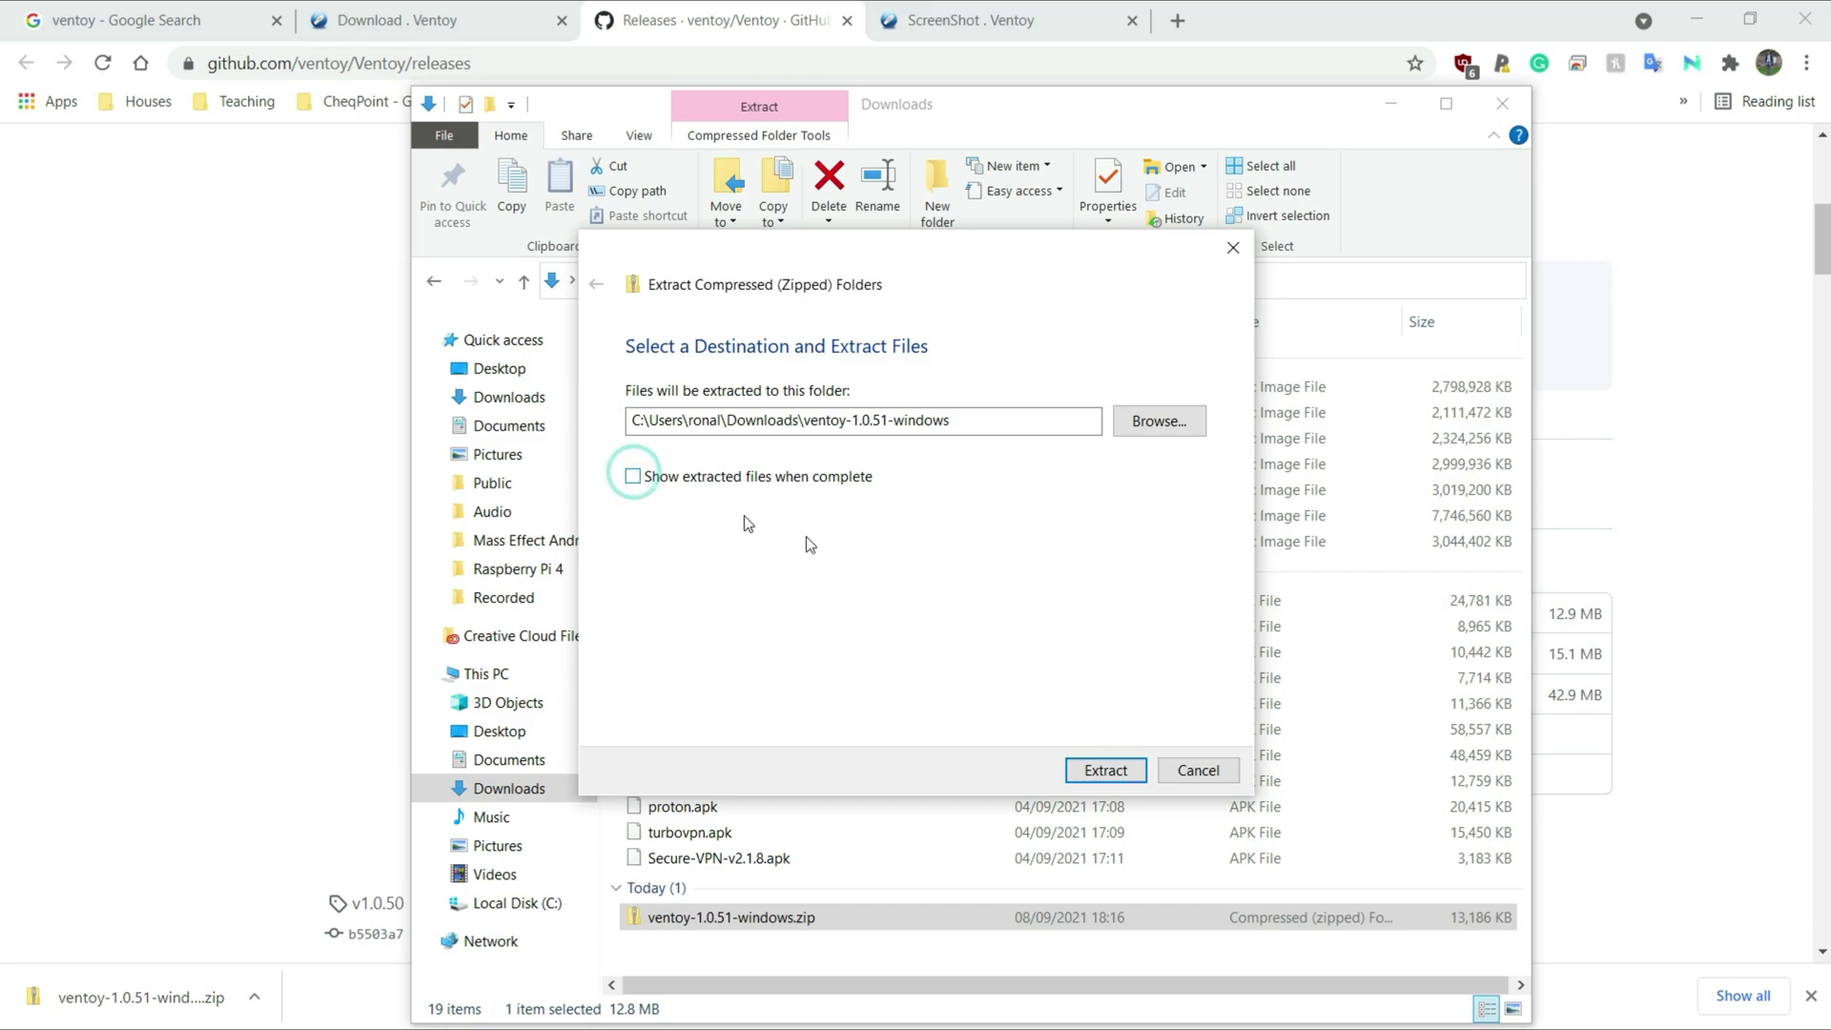
{"action": "left_click", "coordinate": [1105, 770]}
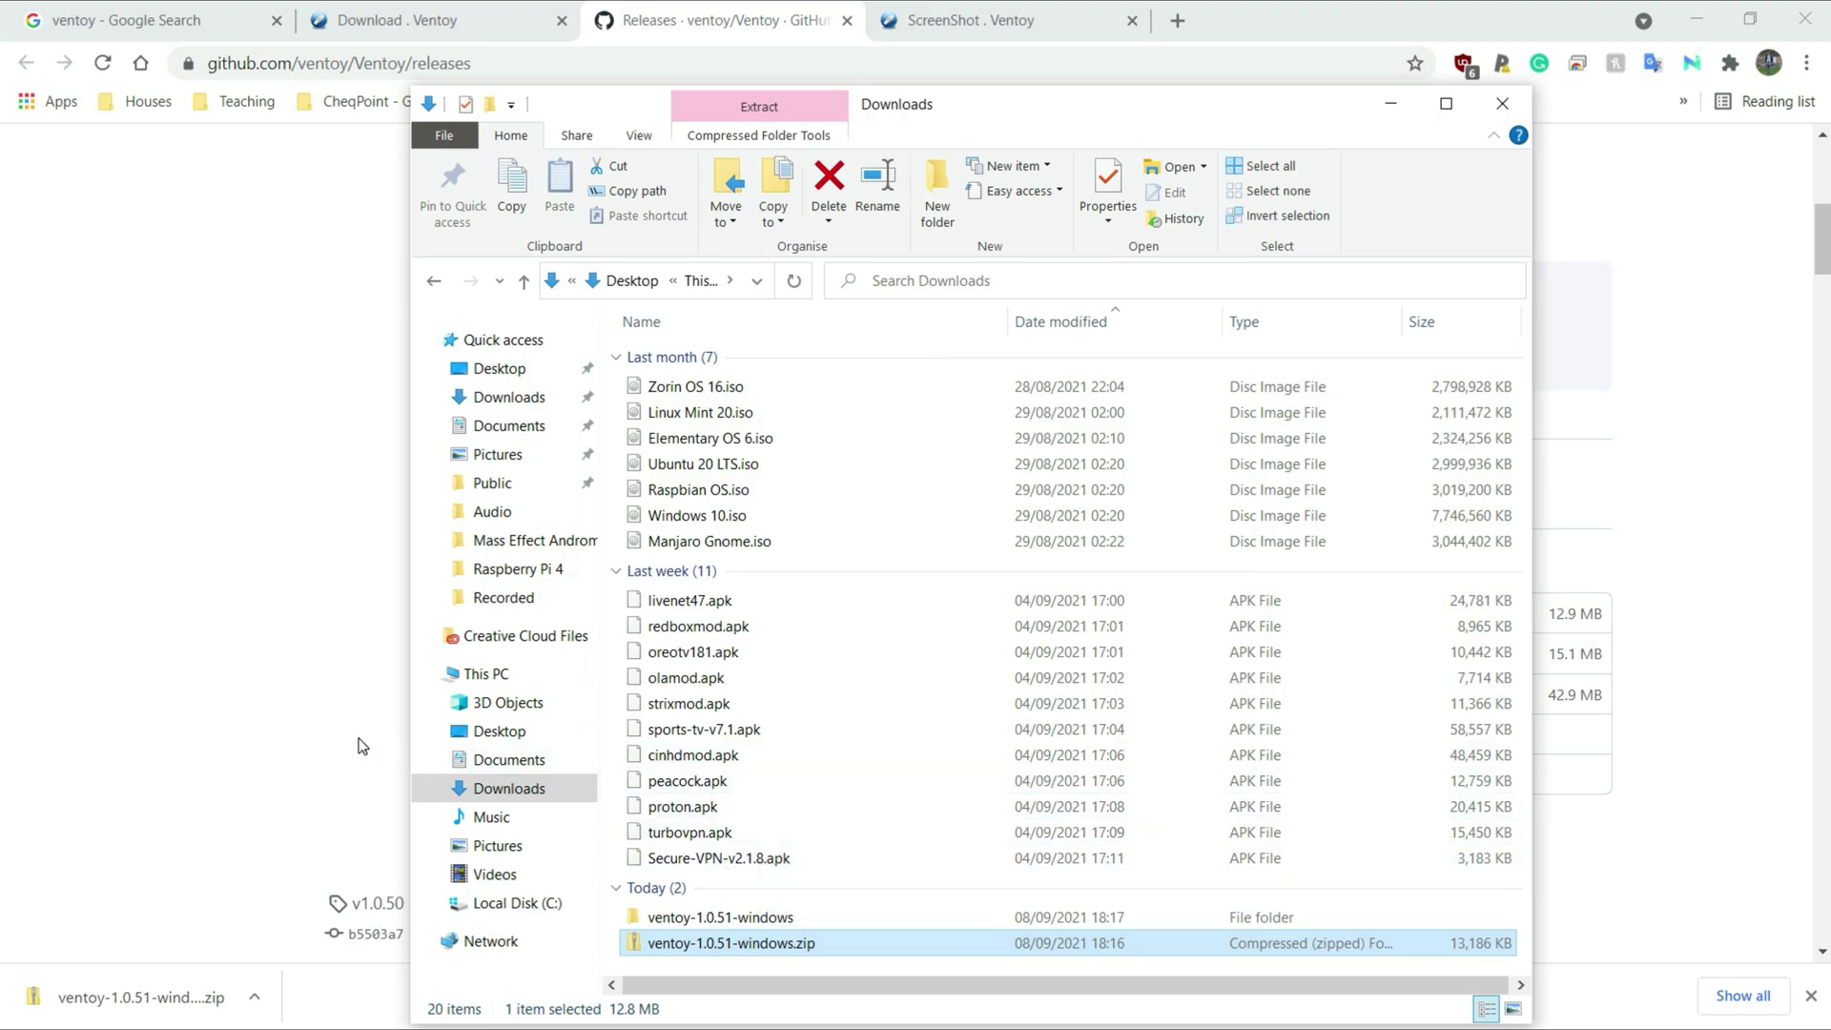
{"action": "double_click", "coordinate": [710, 920]}
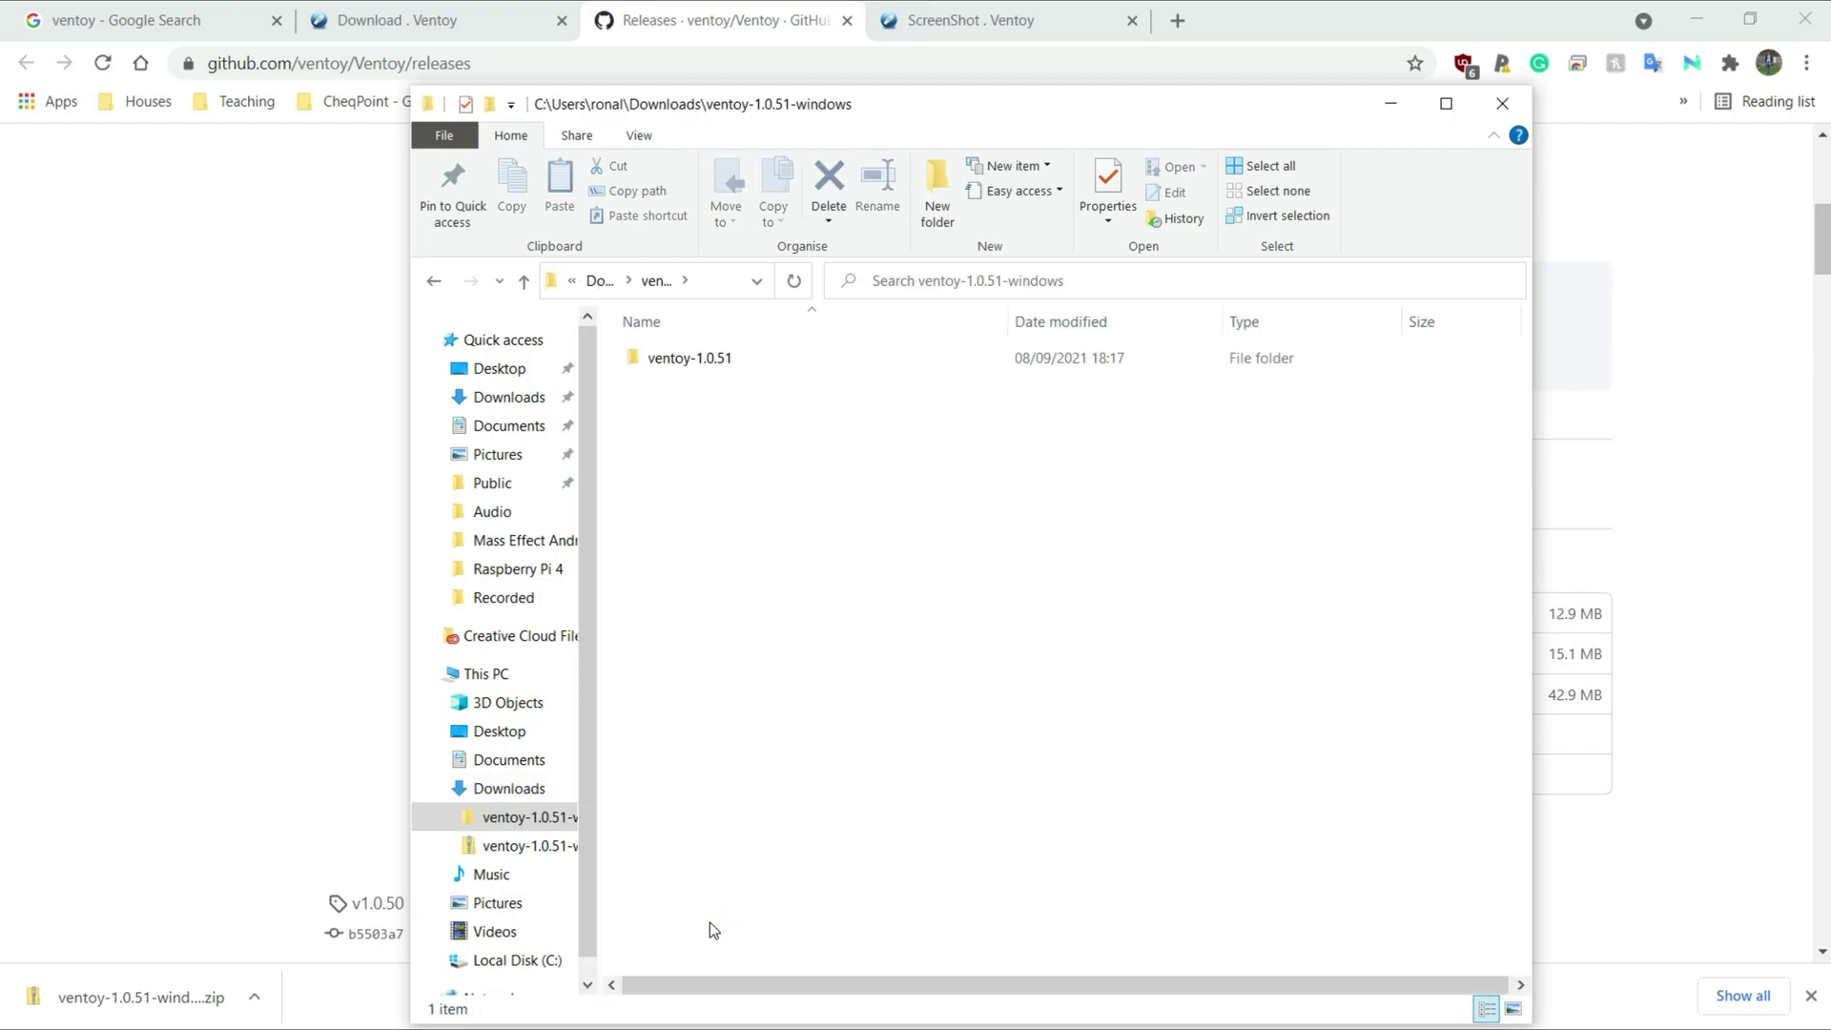
Step: Open the ventoy-1.0.51 folder and launch Ventoy2Disk.exe from its context menu
{"action": "double_click", "coordinate": [672, 358]}
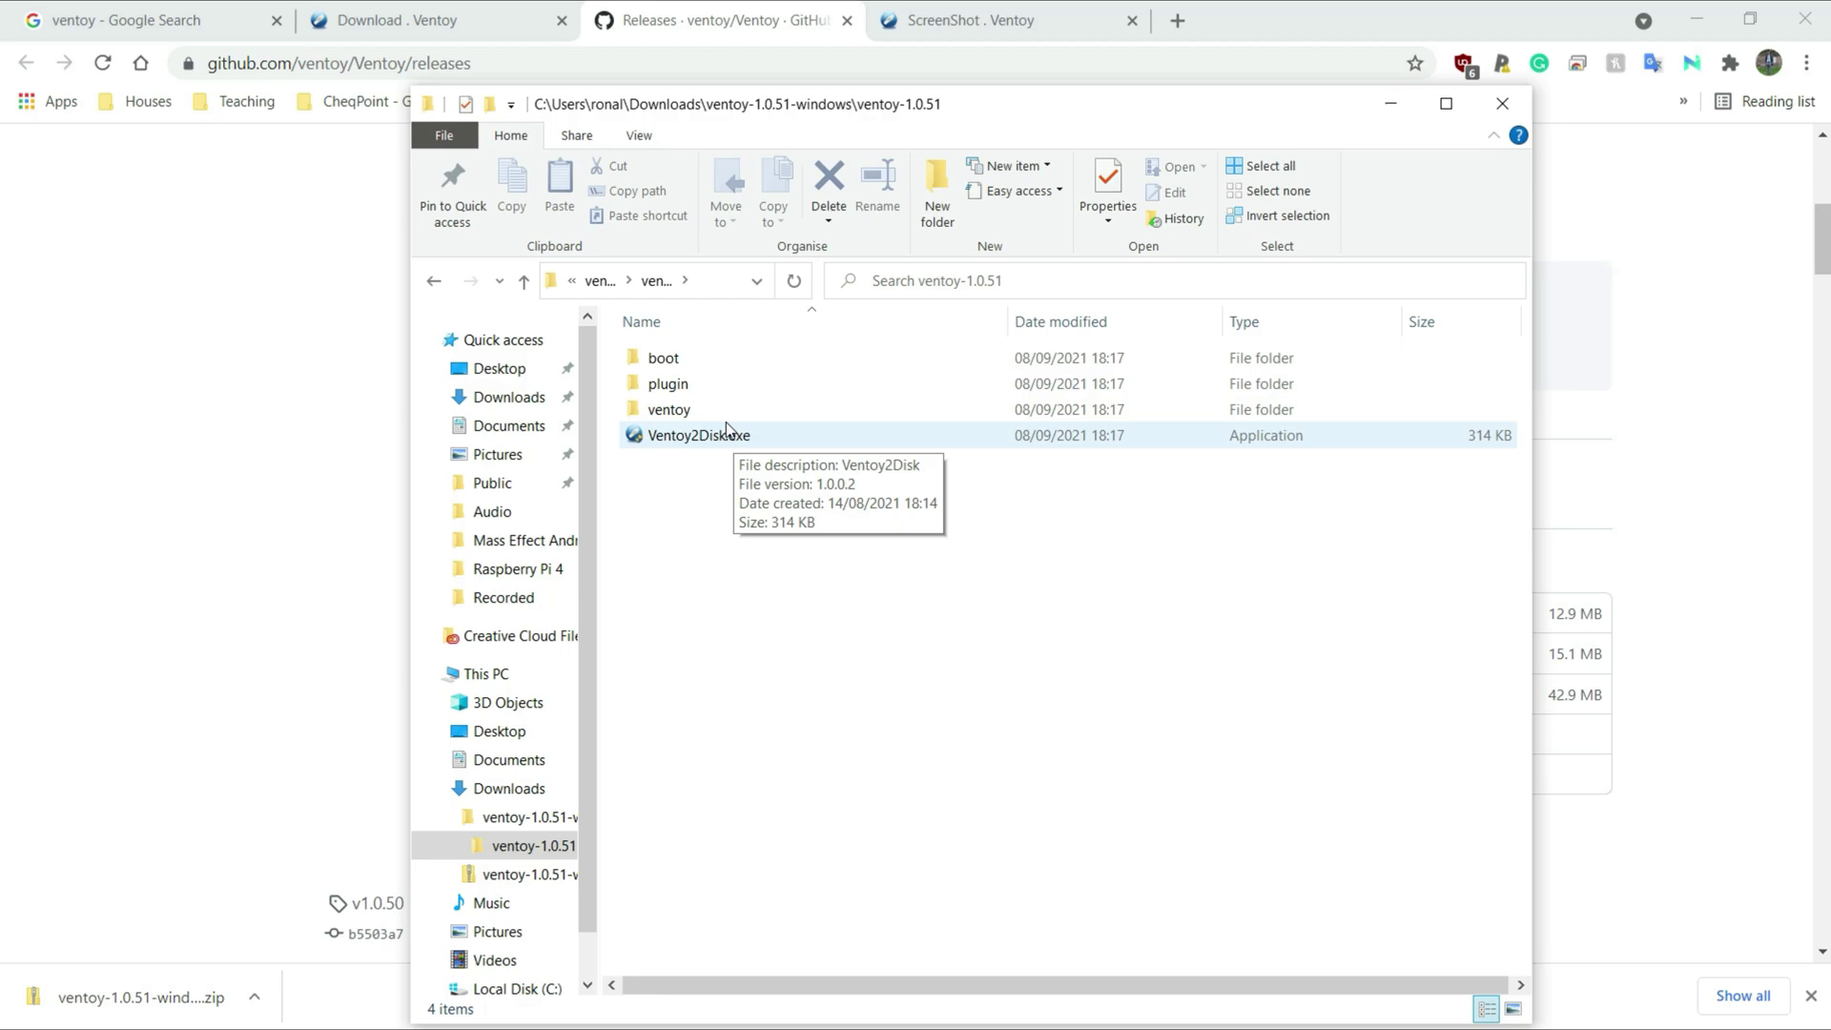
{"action": "left_click", "coordinate": [632, 445]}
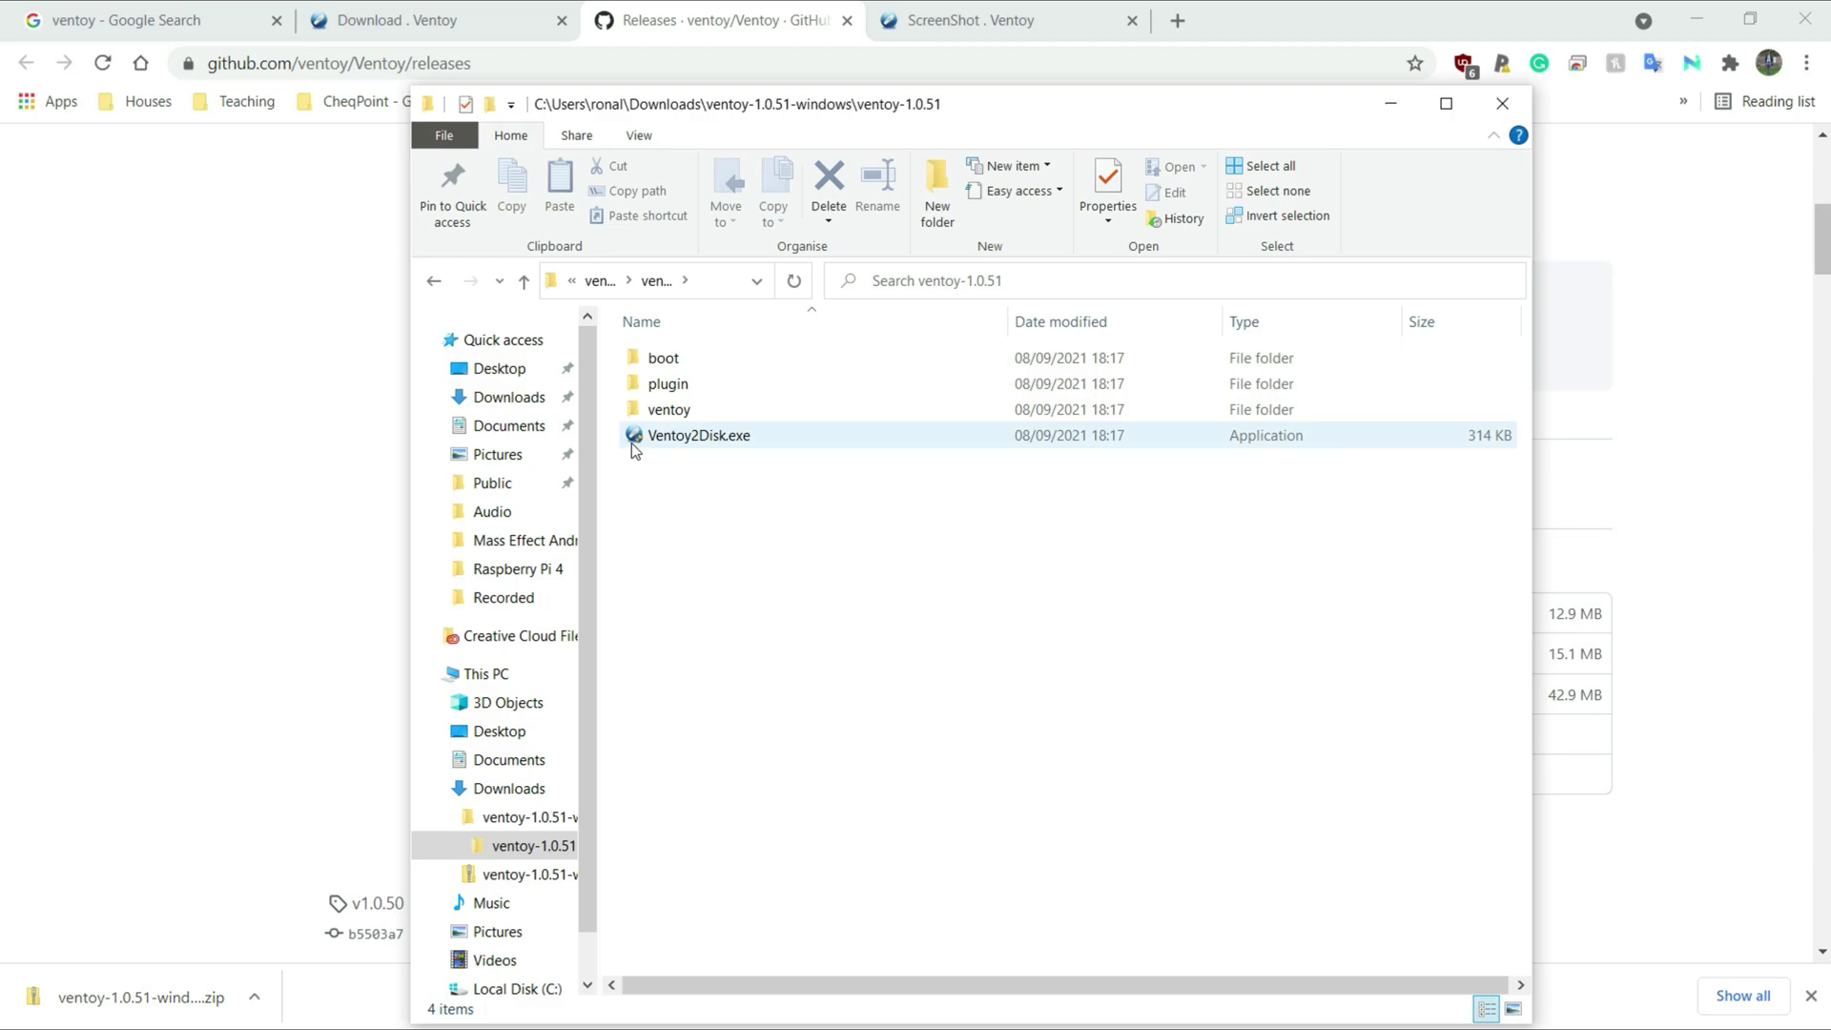
{"action": "left_click", "coordinate": [637, 446]}
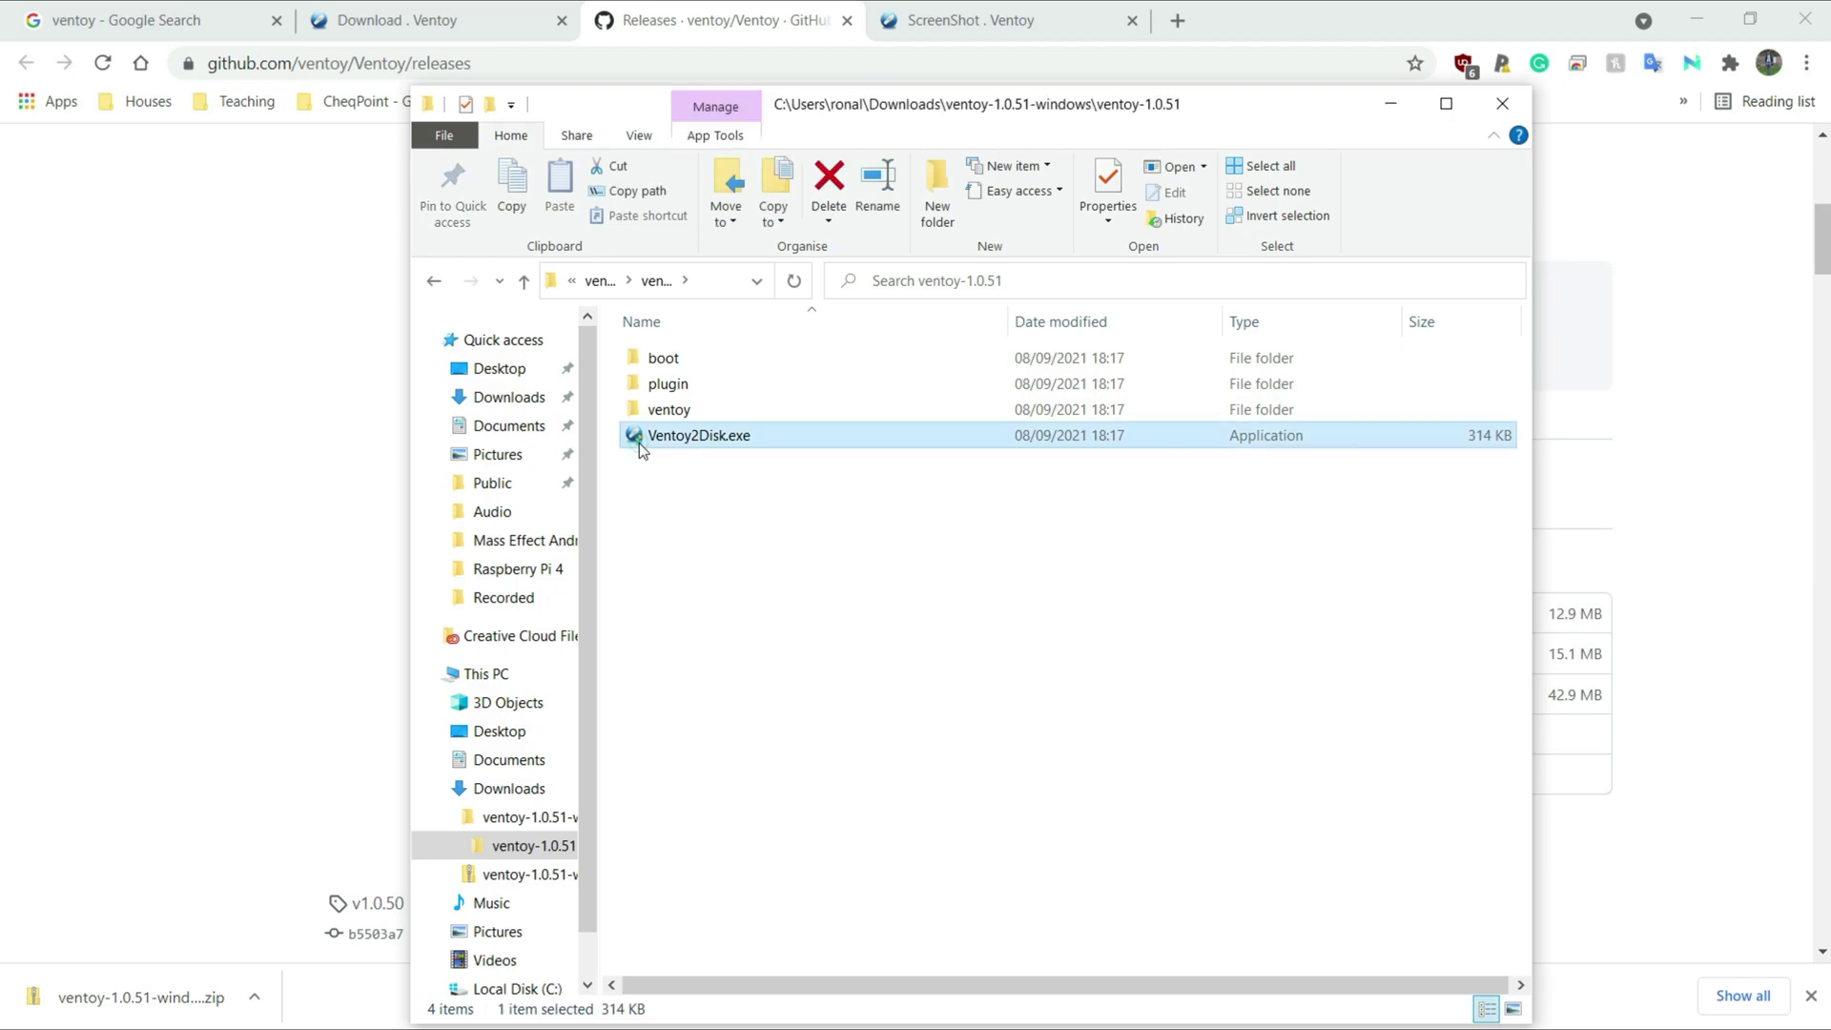
{"action": "right_click", "coordinate": [640, 448]}
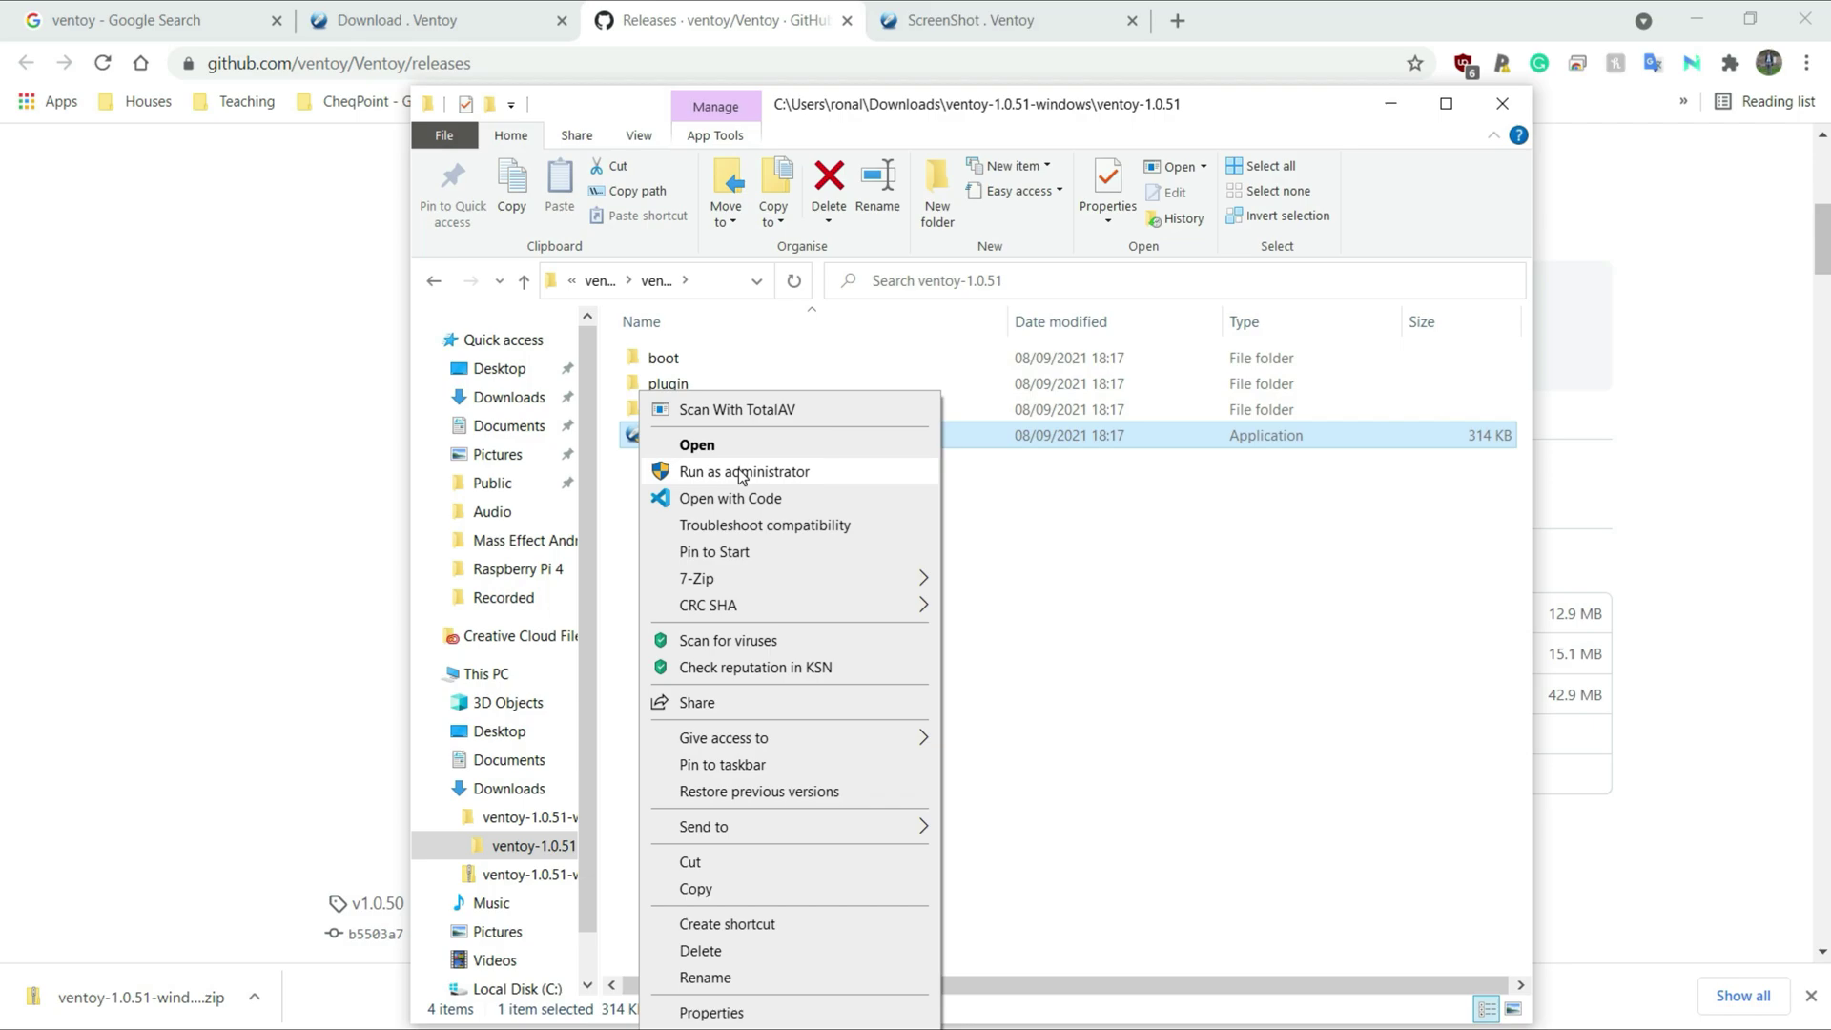
{"action": "left_click", "coordinate": [695, 446]}
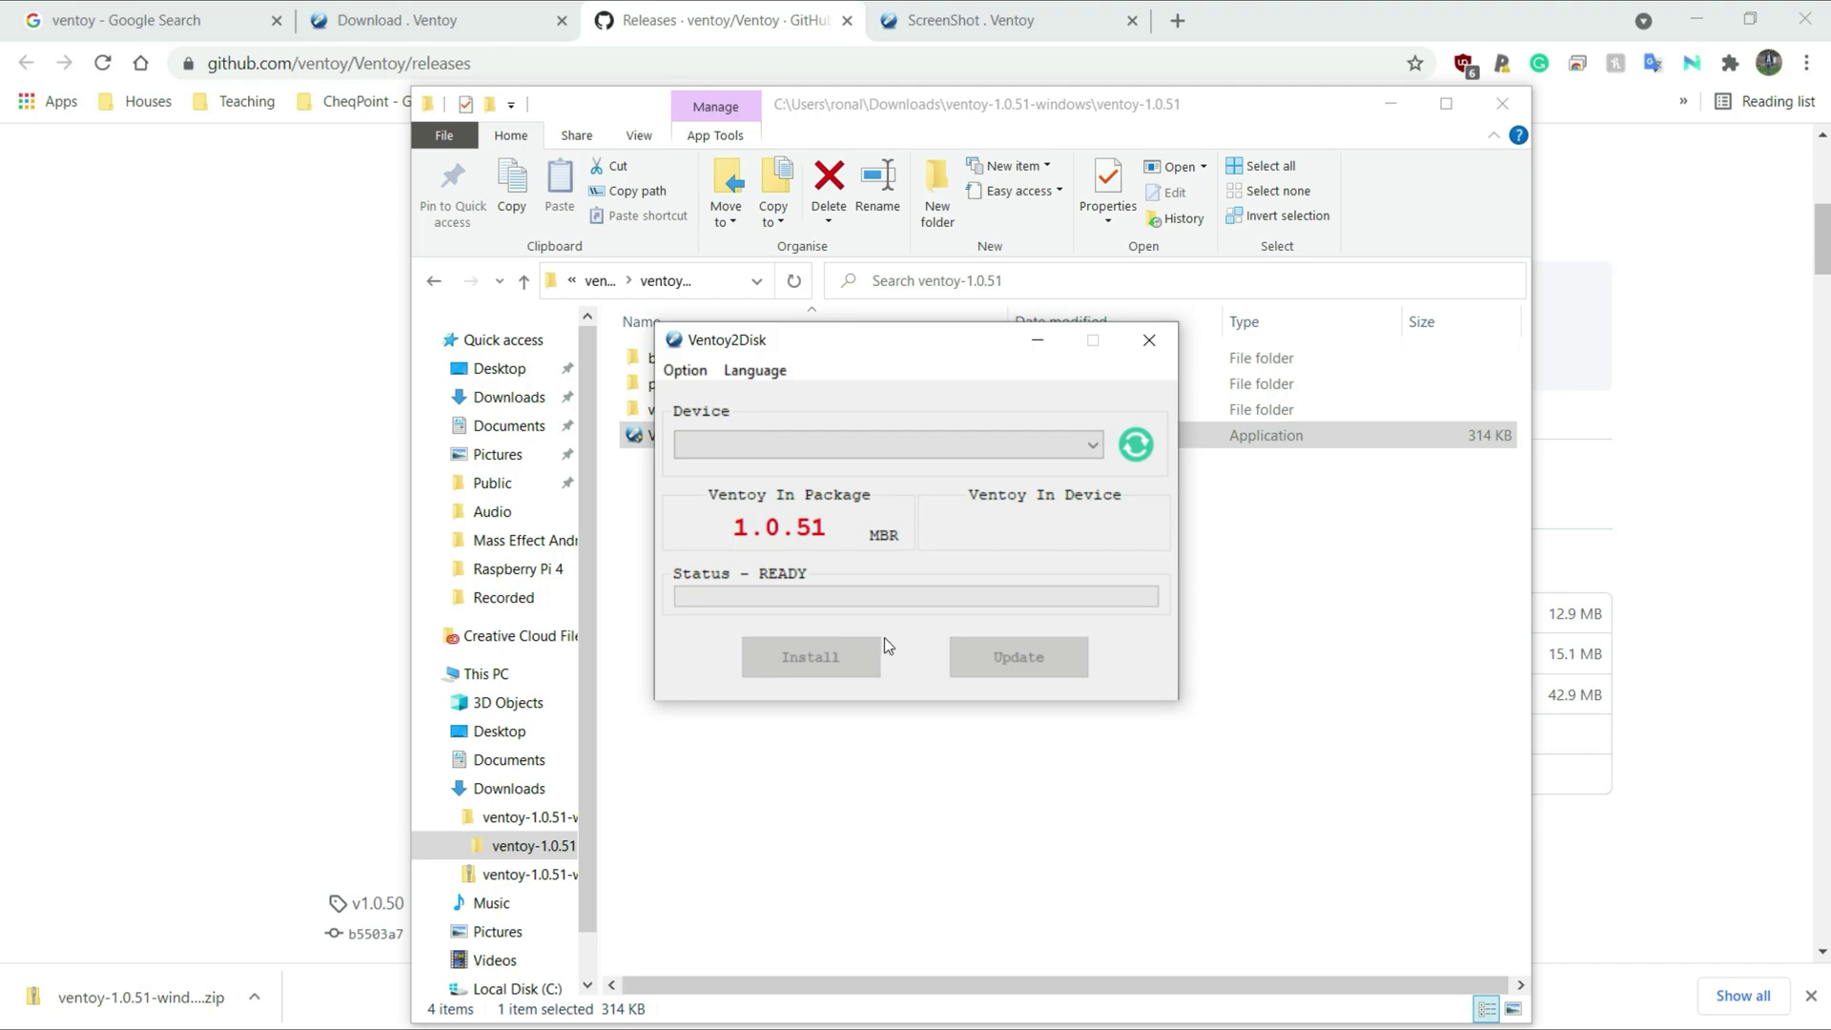
{"action": "left_click", "coordinate": [694, 374]}
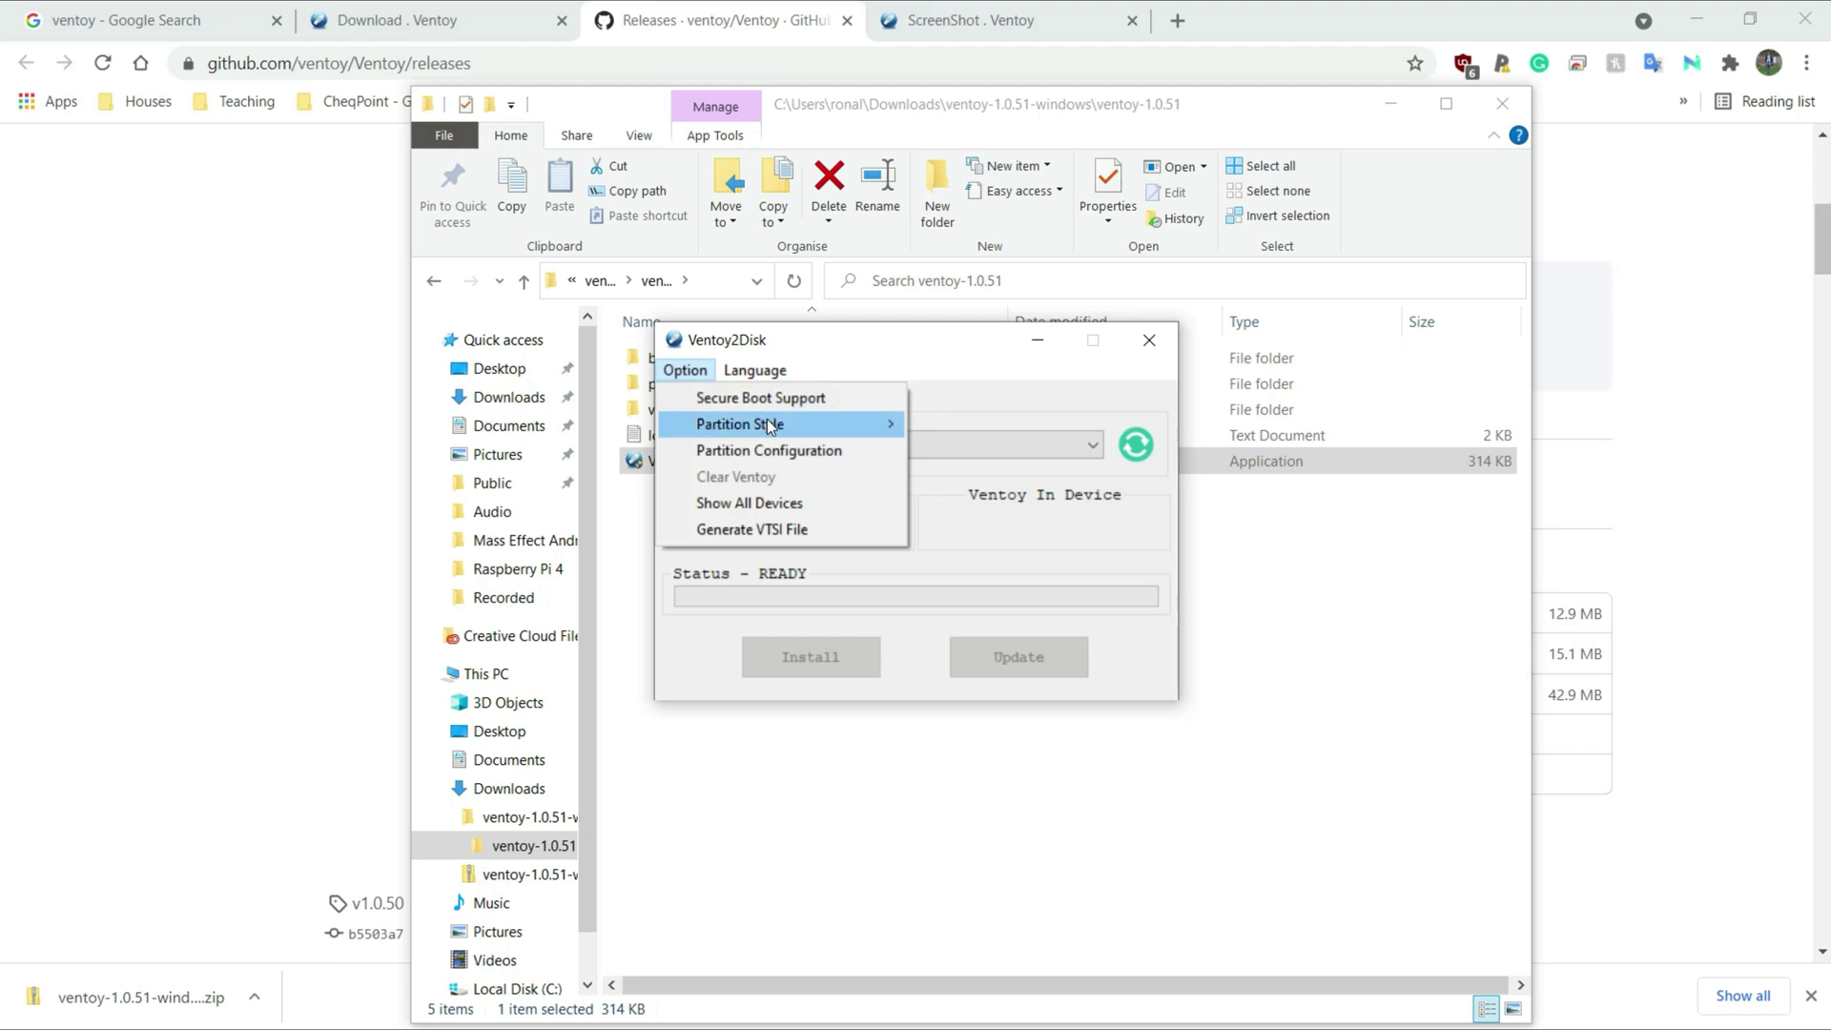
{"action": "mouse_move", "coordinate": [773, 428]}
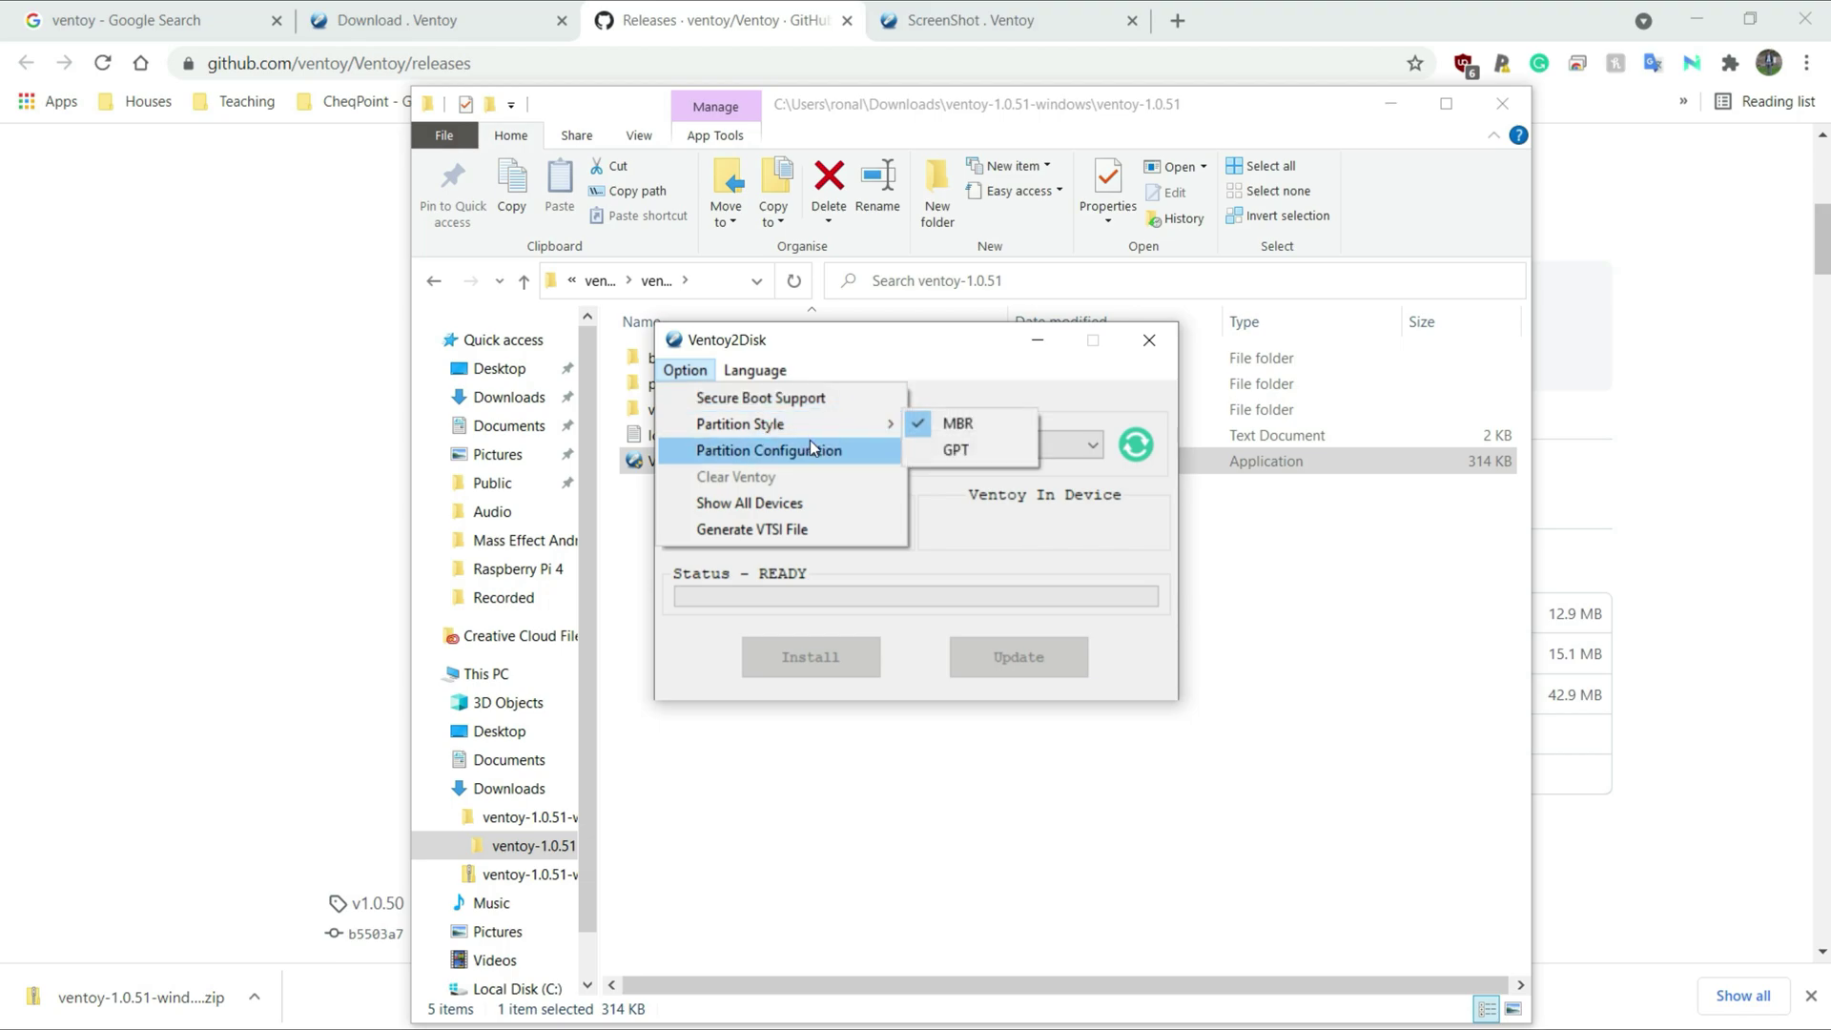
{"action": "left_click", "coordinate": [810, 446]}
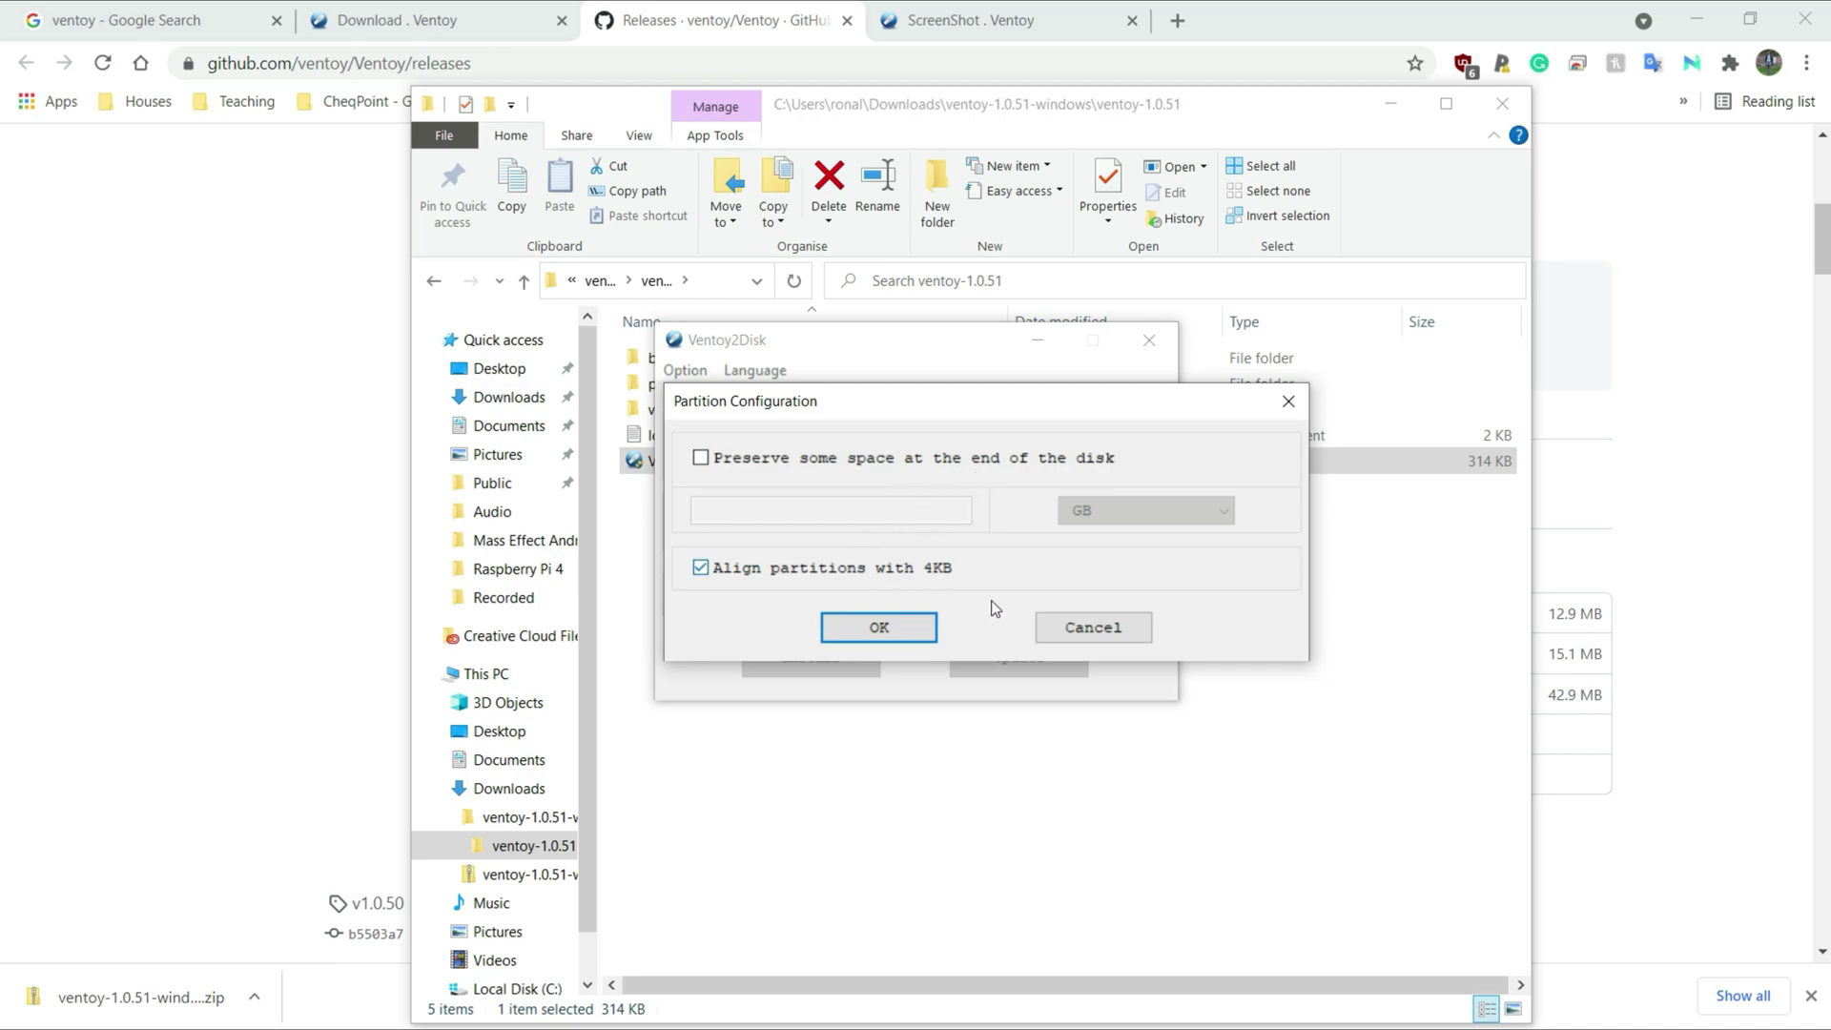
{"action": "left_click", "coordinate": [1087, 626]}
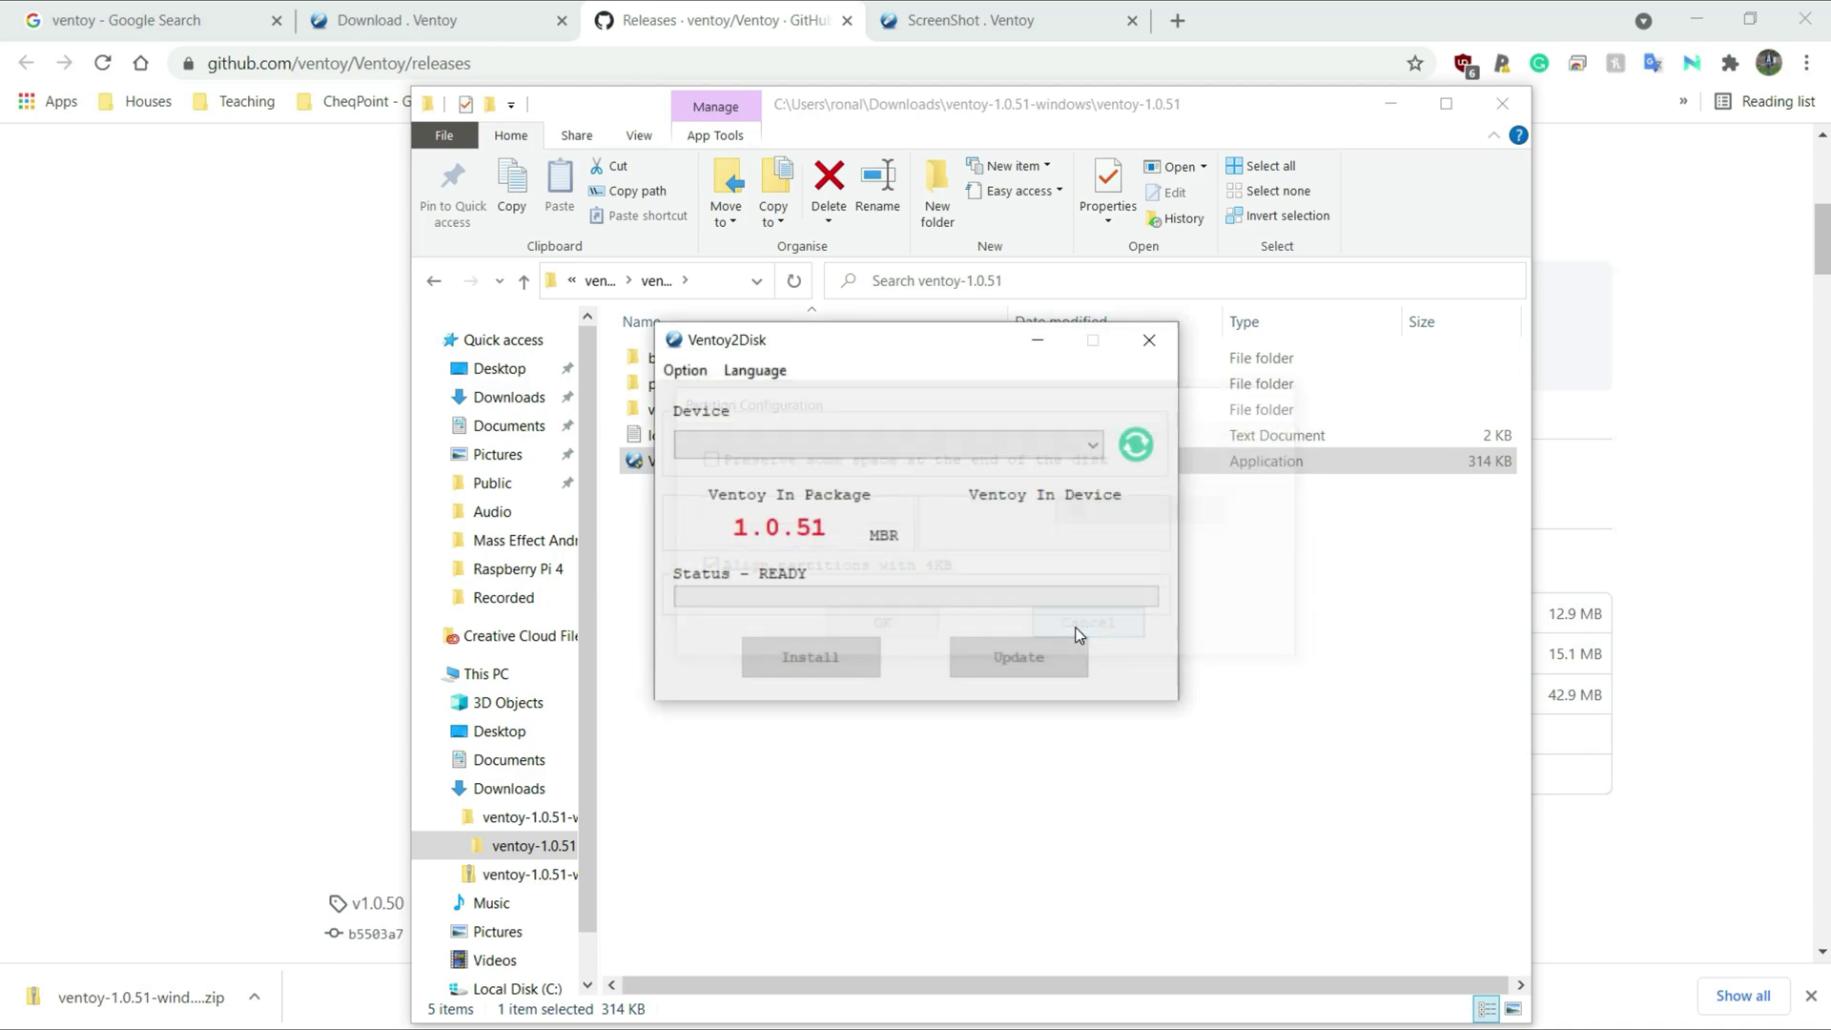
{"action": "left_click", "coordinate": [702, 368]}
{"action": "mouse_move", "coordinate": [776, 357]}
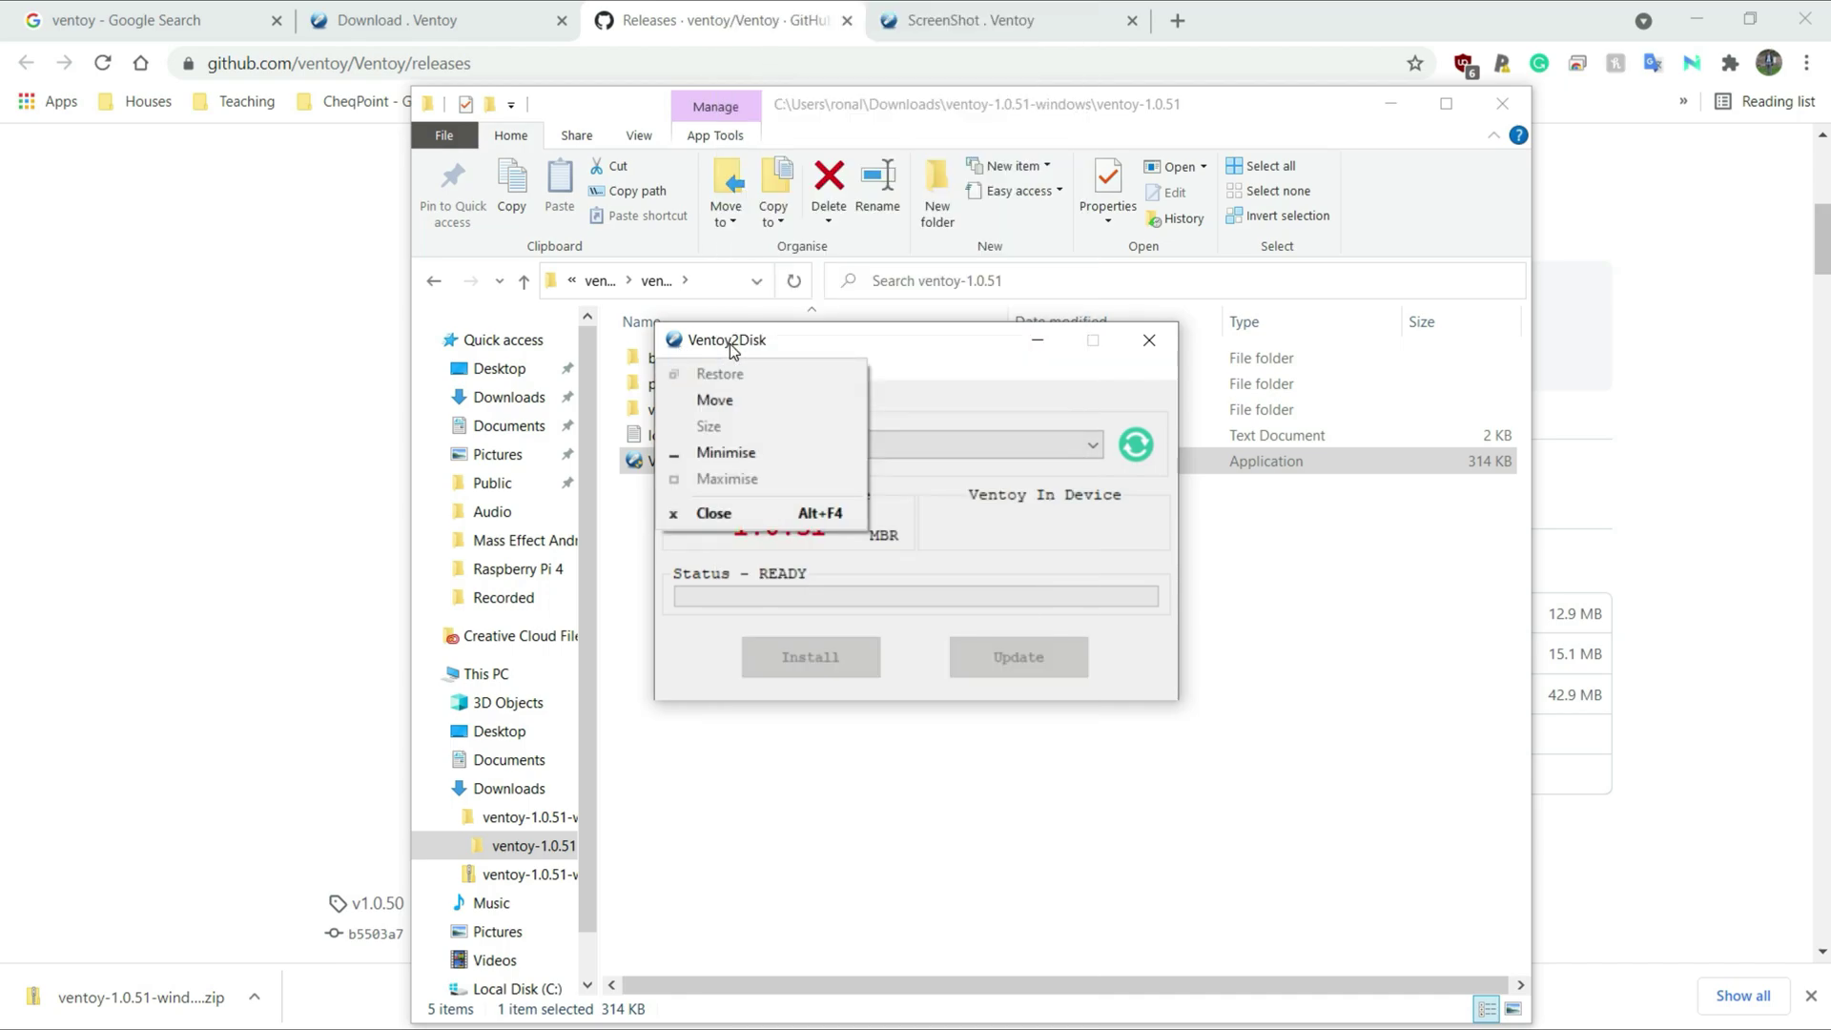
{"action": "left_click", "coordinate": [732, 351]}
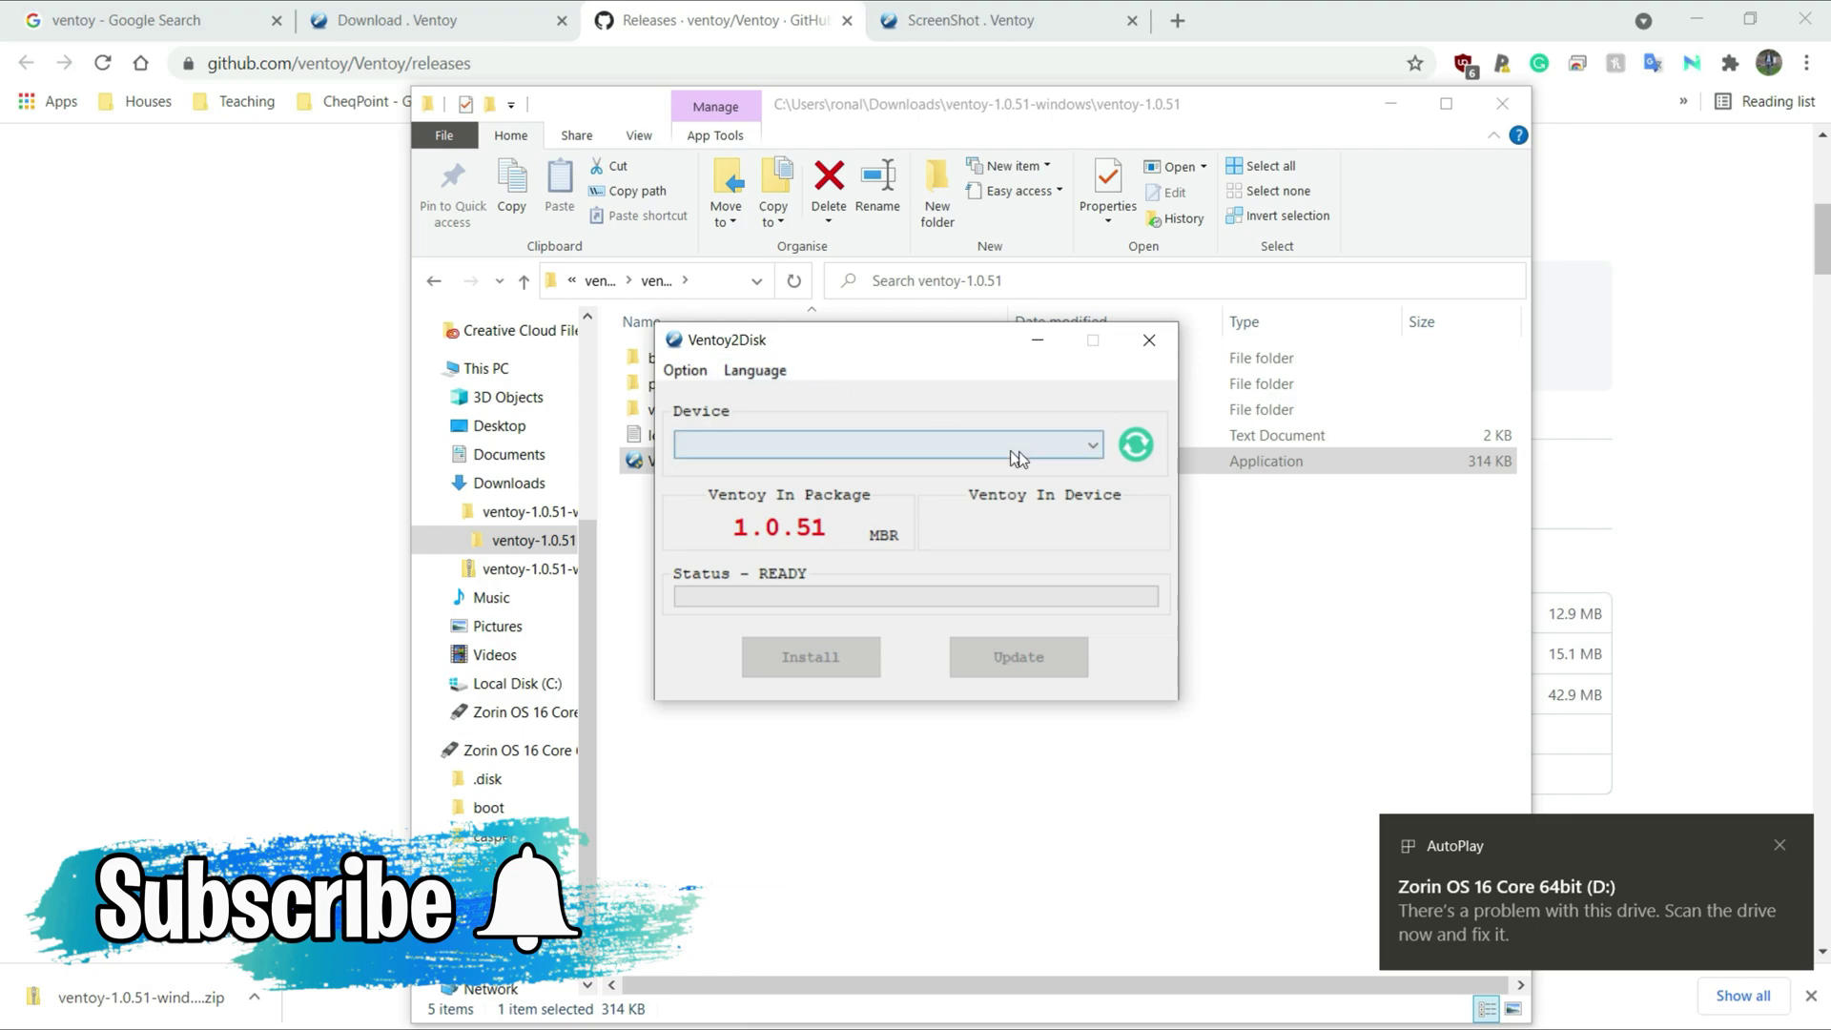
Step: Check the empty Device list and close the D: drive Explorer window
{"action": "left_click", "coordinate": [1095, 449]}
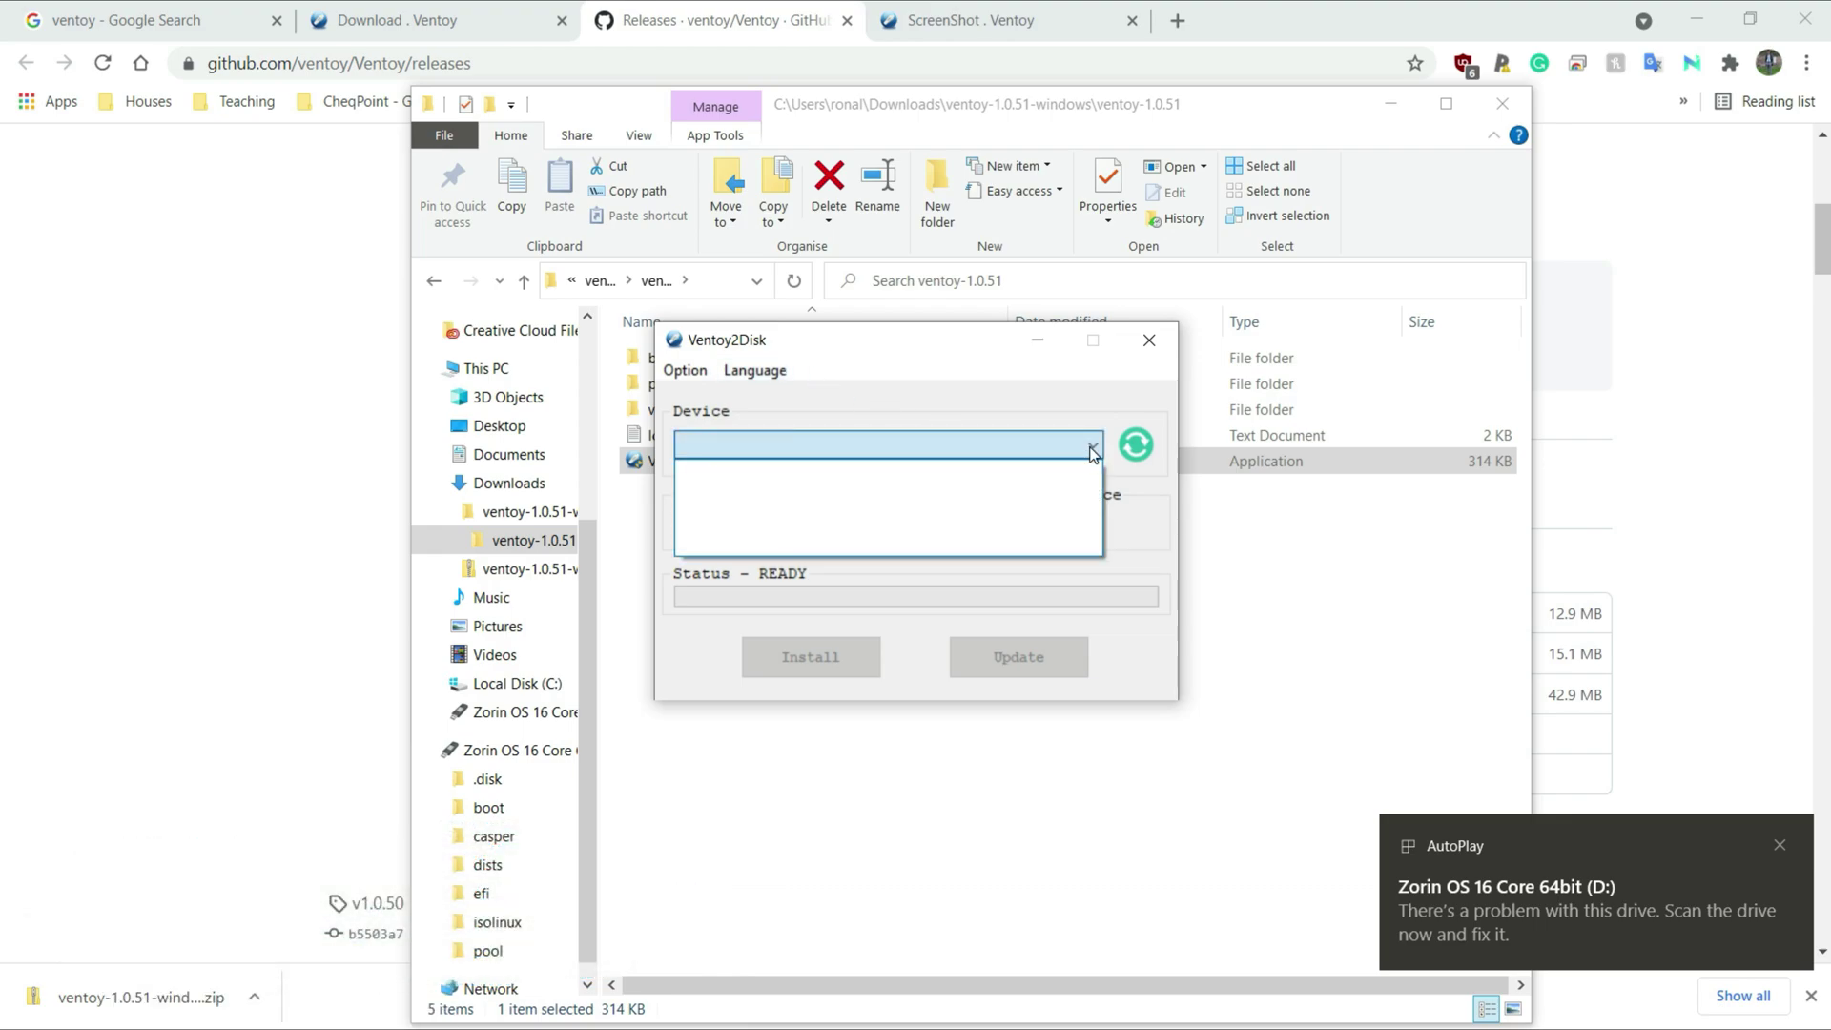
{"action": "left_click", "coordinate": [952, 399]}
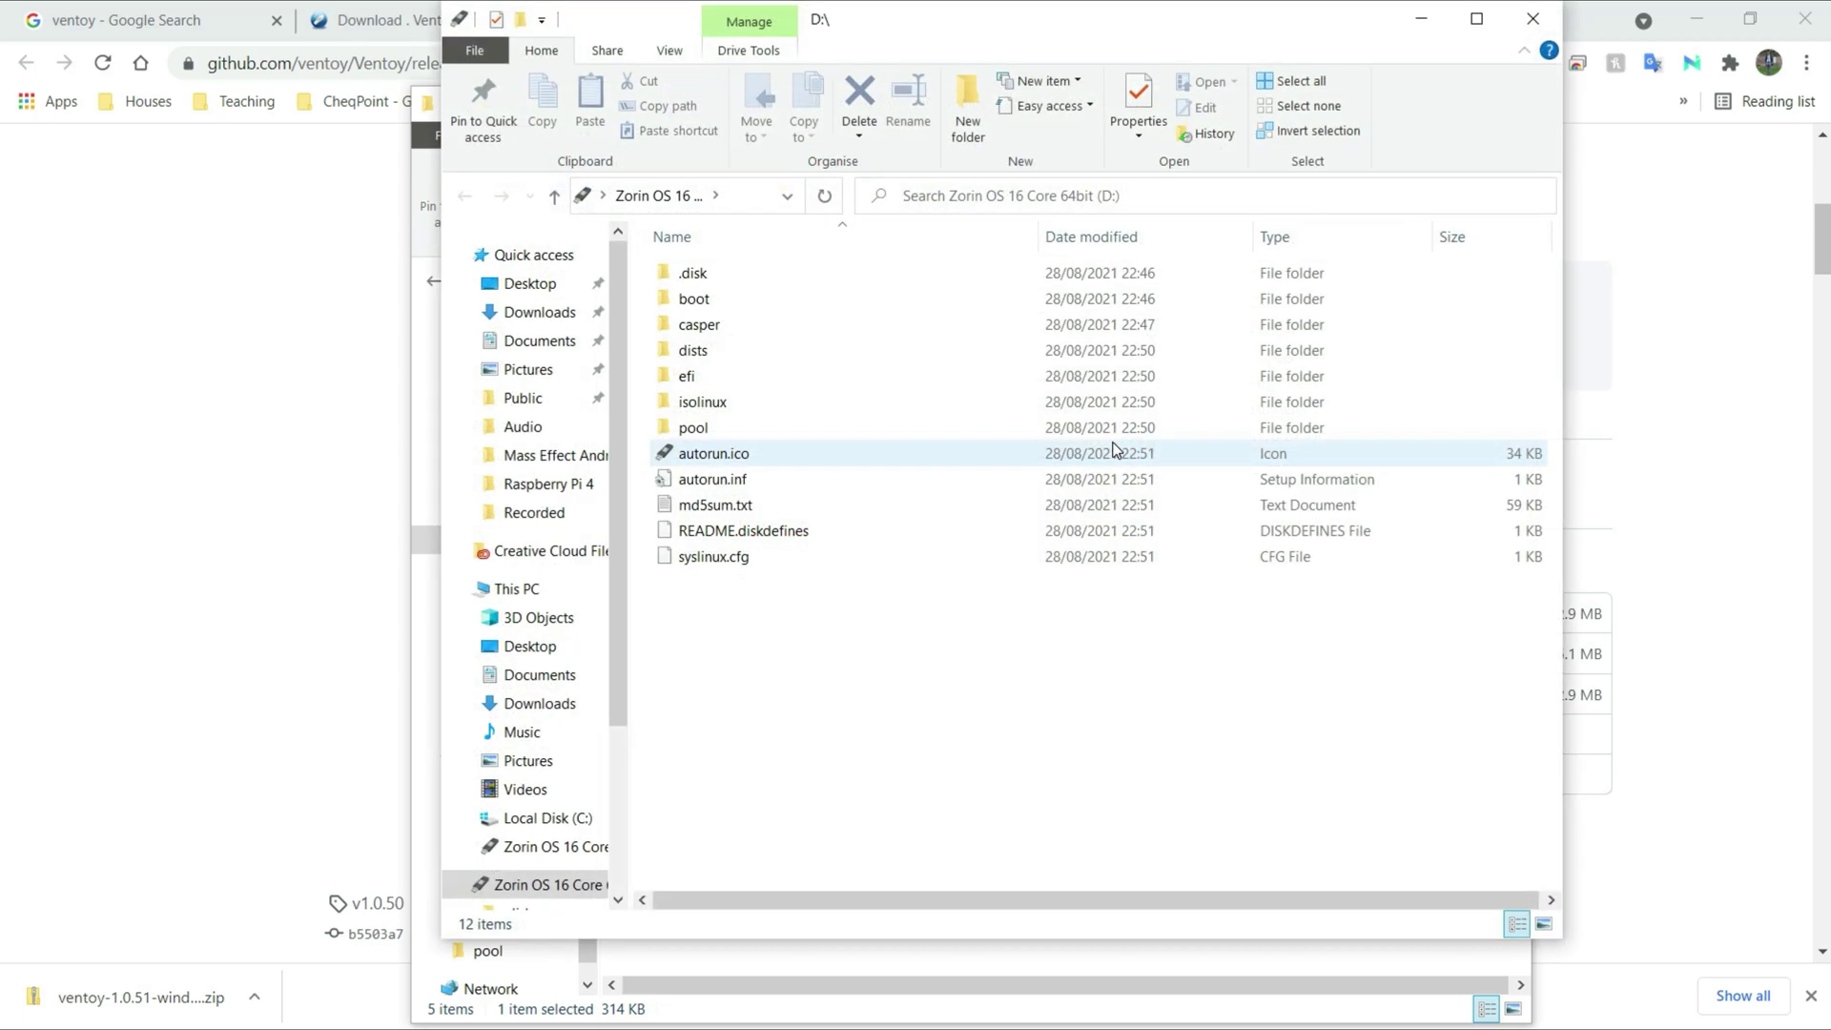
{"action": "left_click", "coordinate": [1532, 18]}
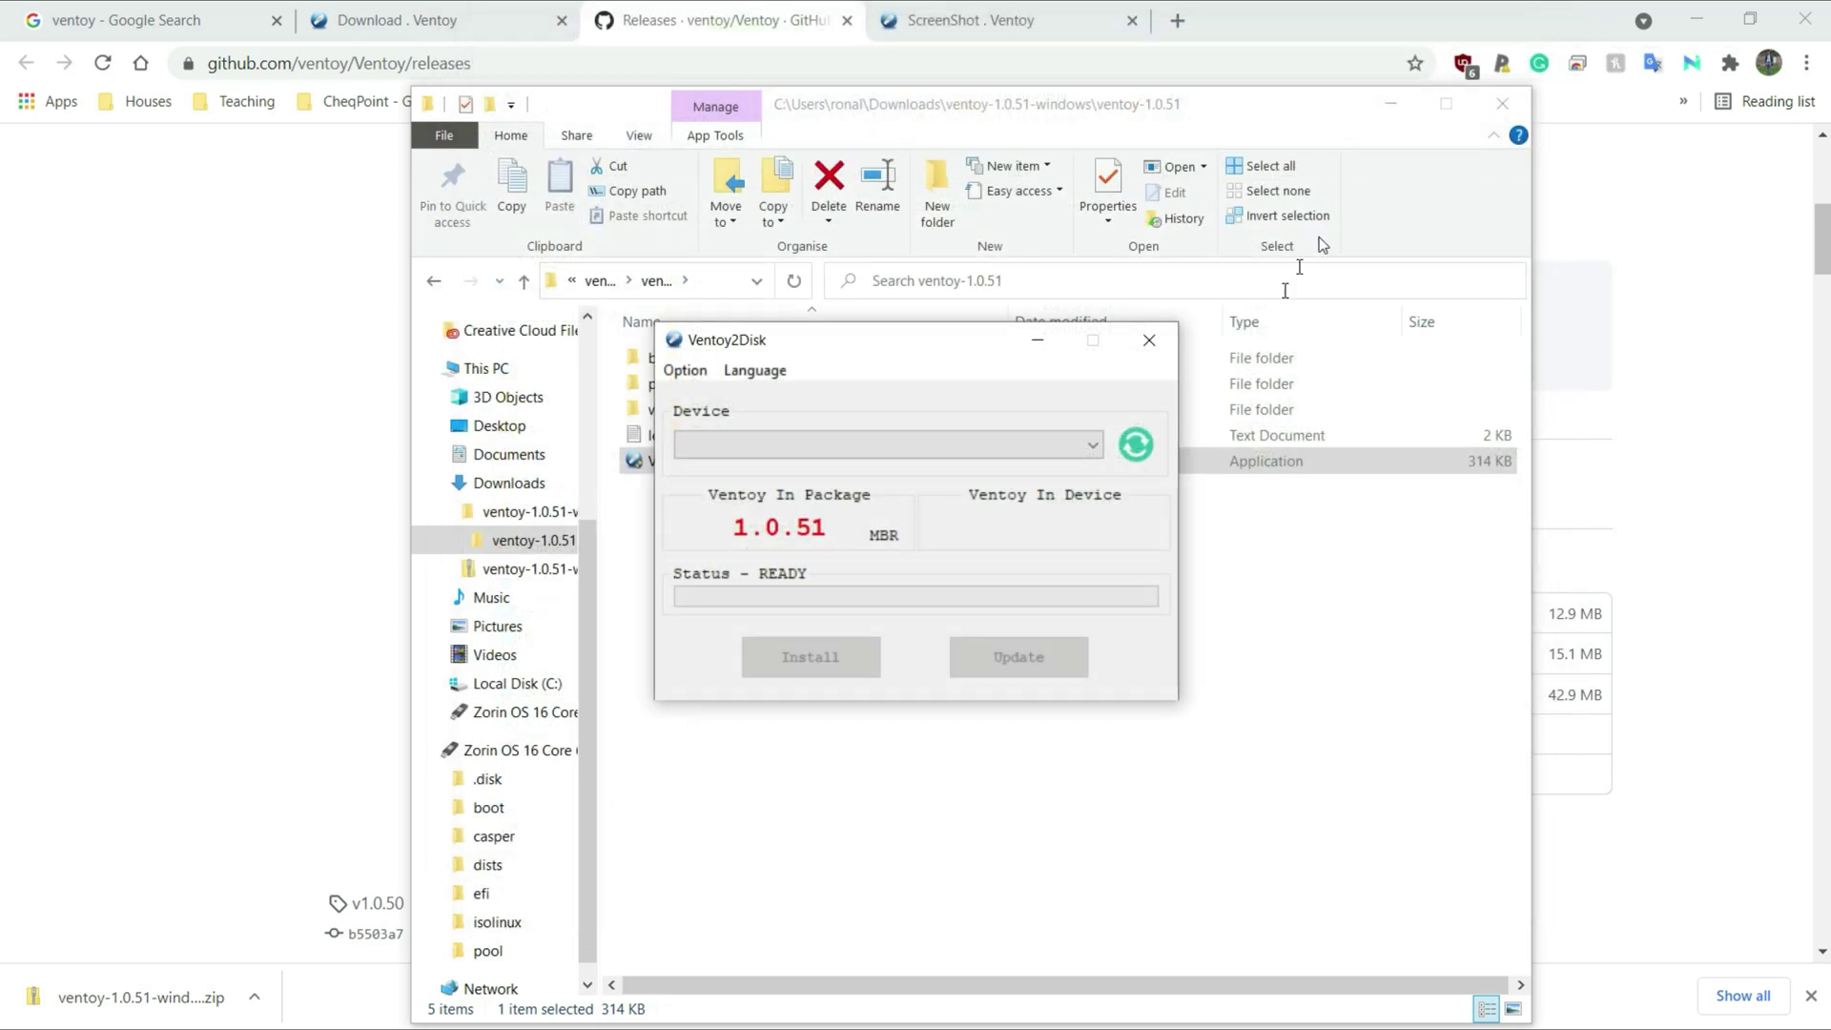
Step: Refresh devices and select D: [32GB] Kingston DataTraveler 3.0 as the target
{"action": "left_click", "coordinate": [1136, 445]}
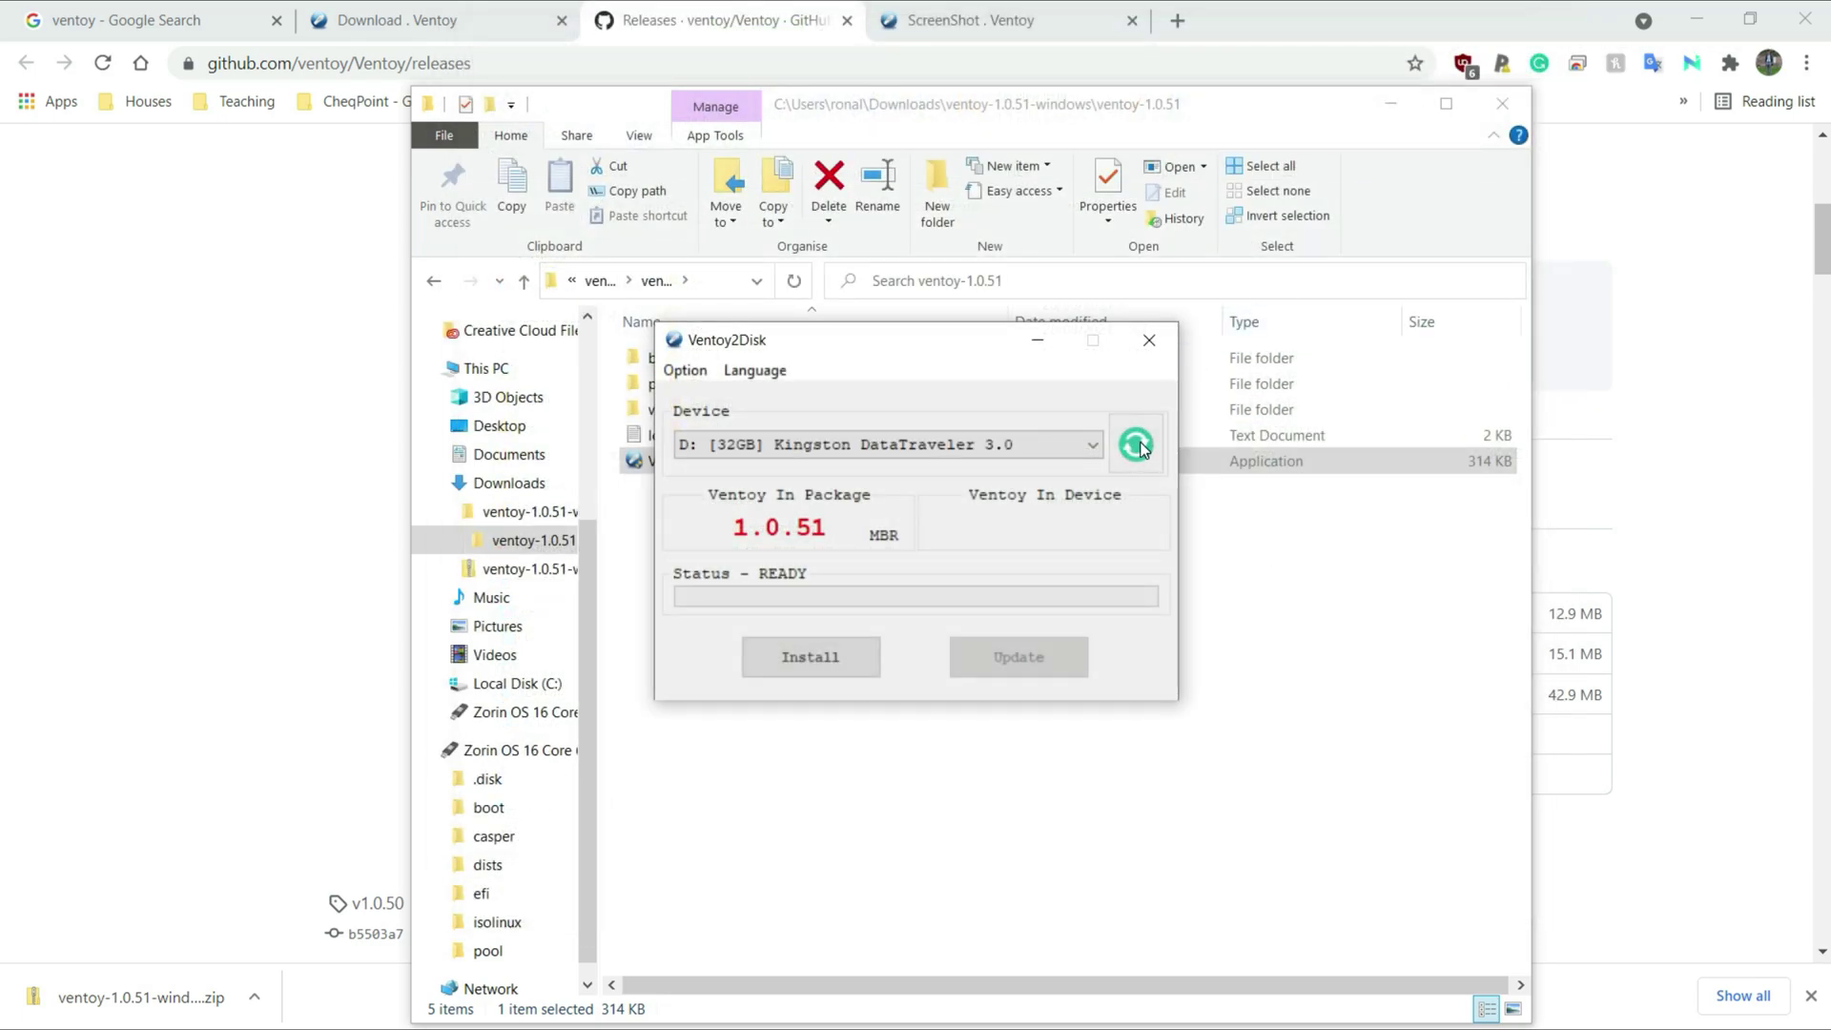
{"action": "left_click", "coordinate": [1088, 448]}
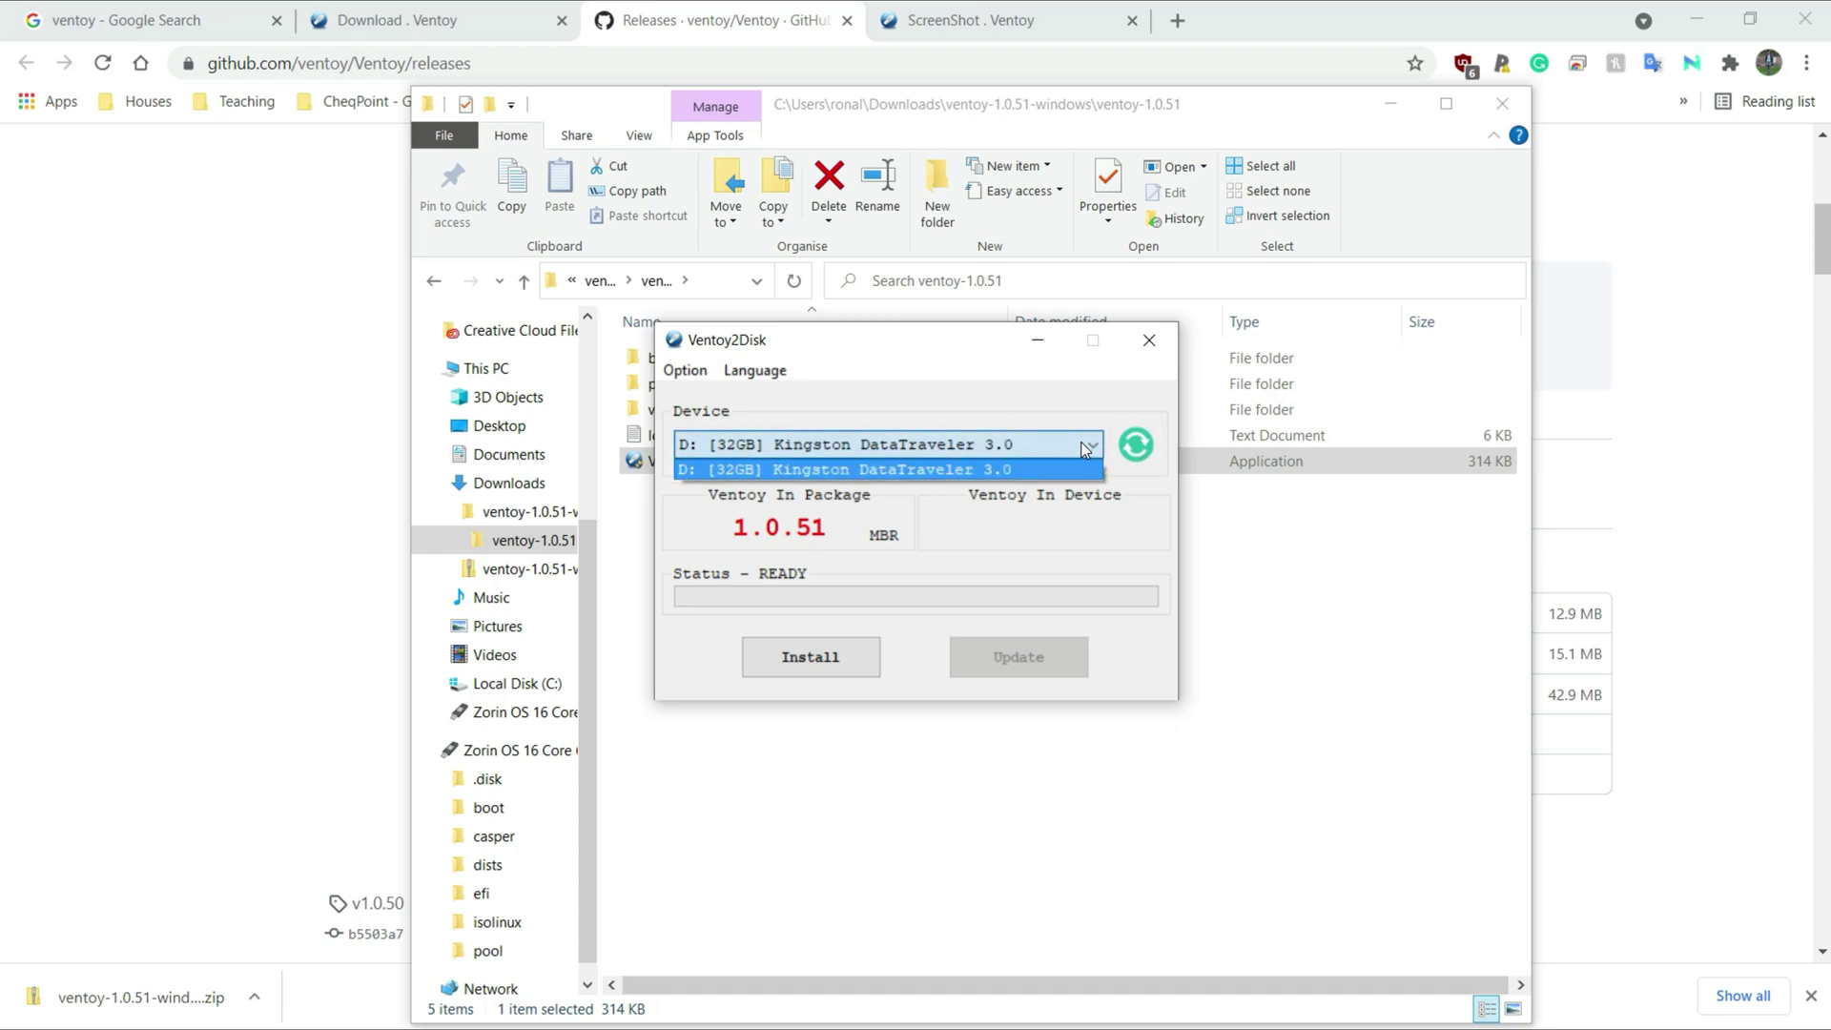
{"action": "left_click", "coordinate": [1088, 447]}
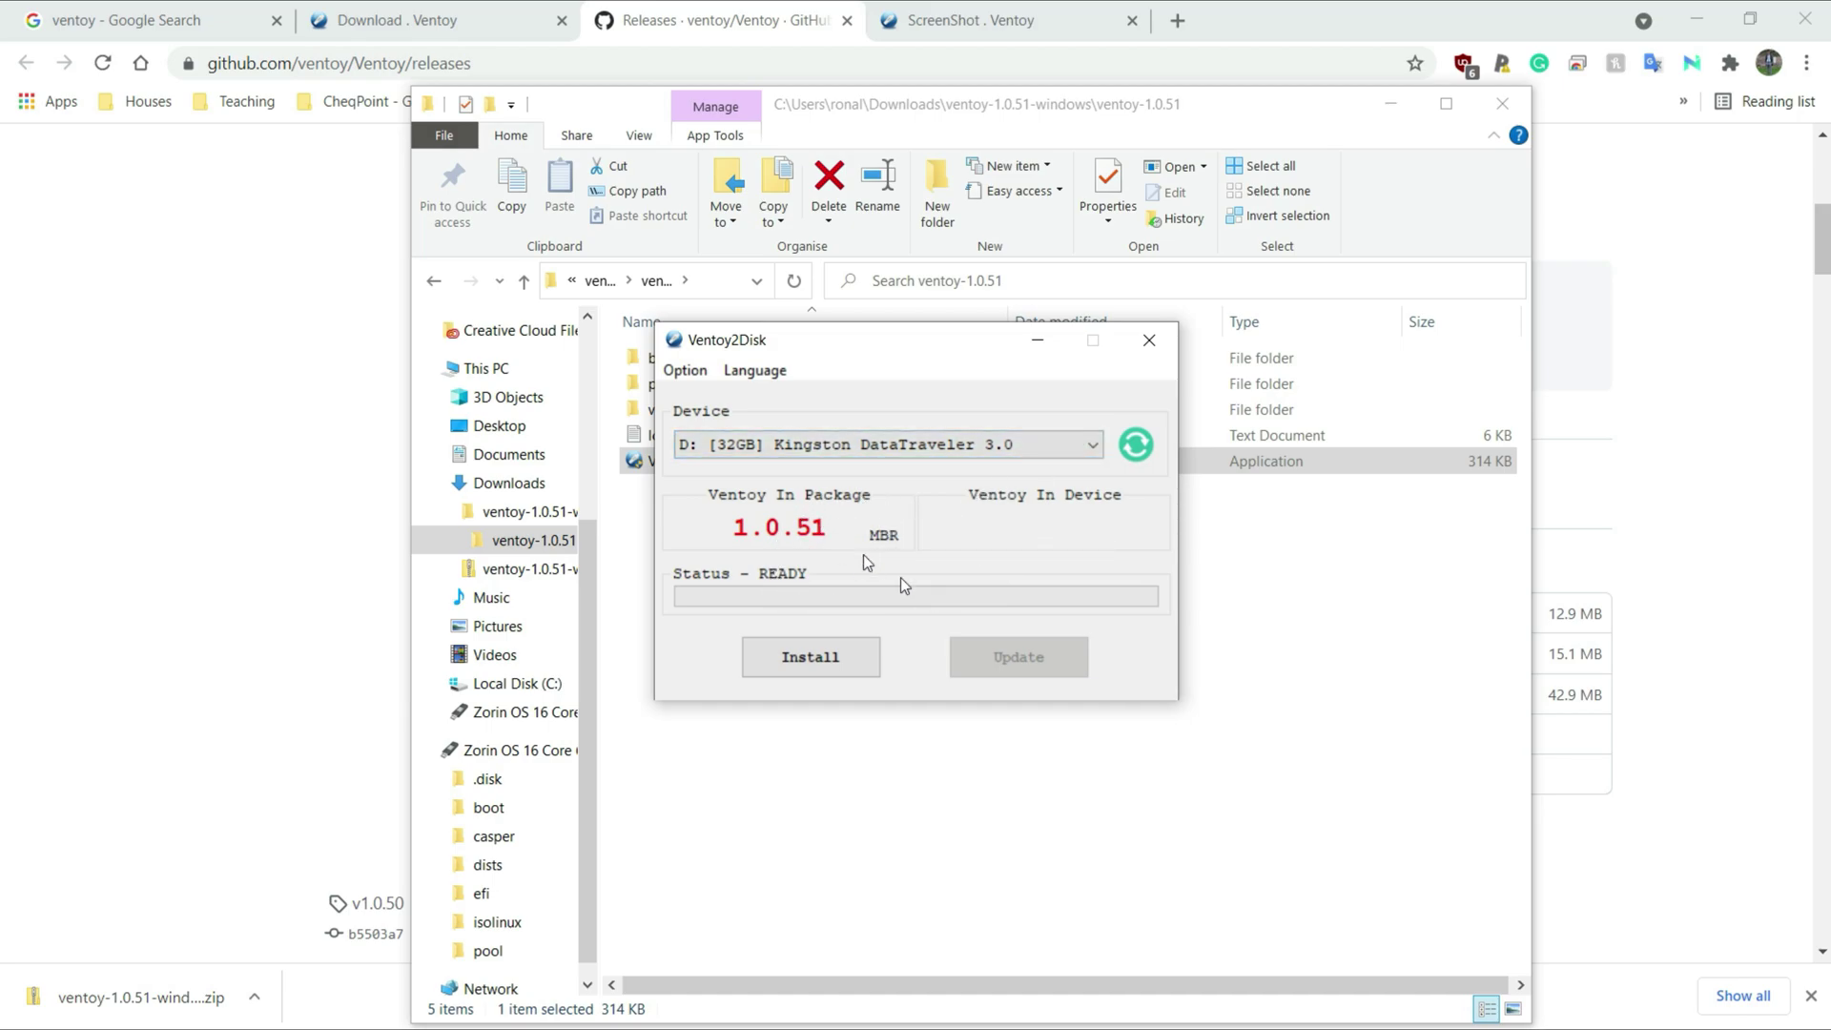
{"action": "left_click", "coordinate": [682, 370]}
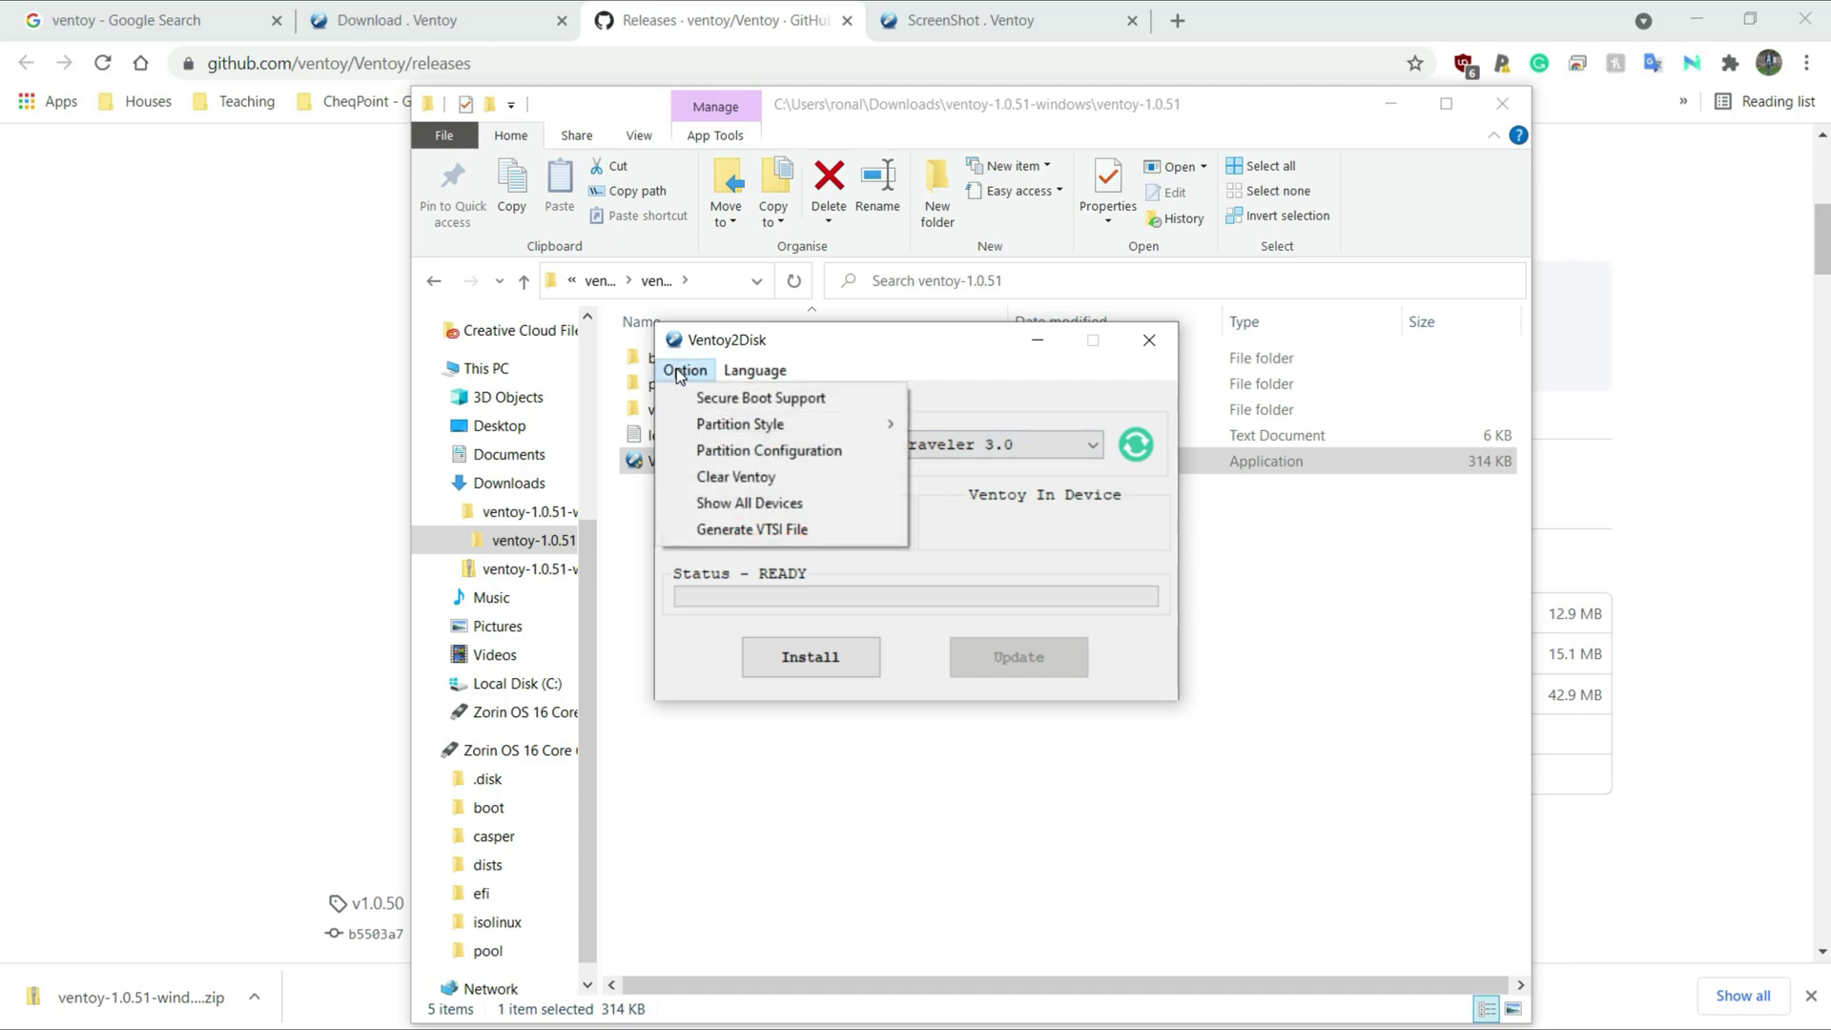
{"action": "left_click", "coordinate": [677, 368]}
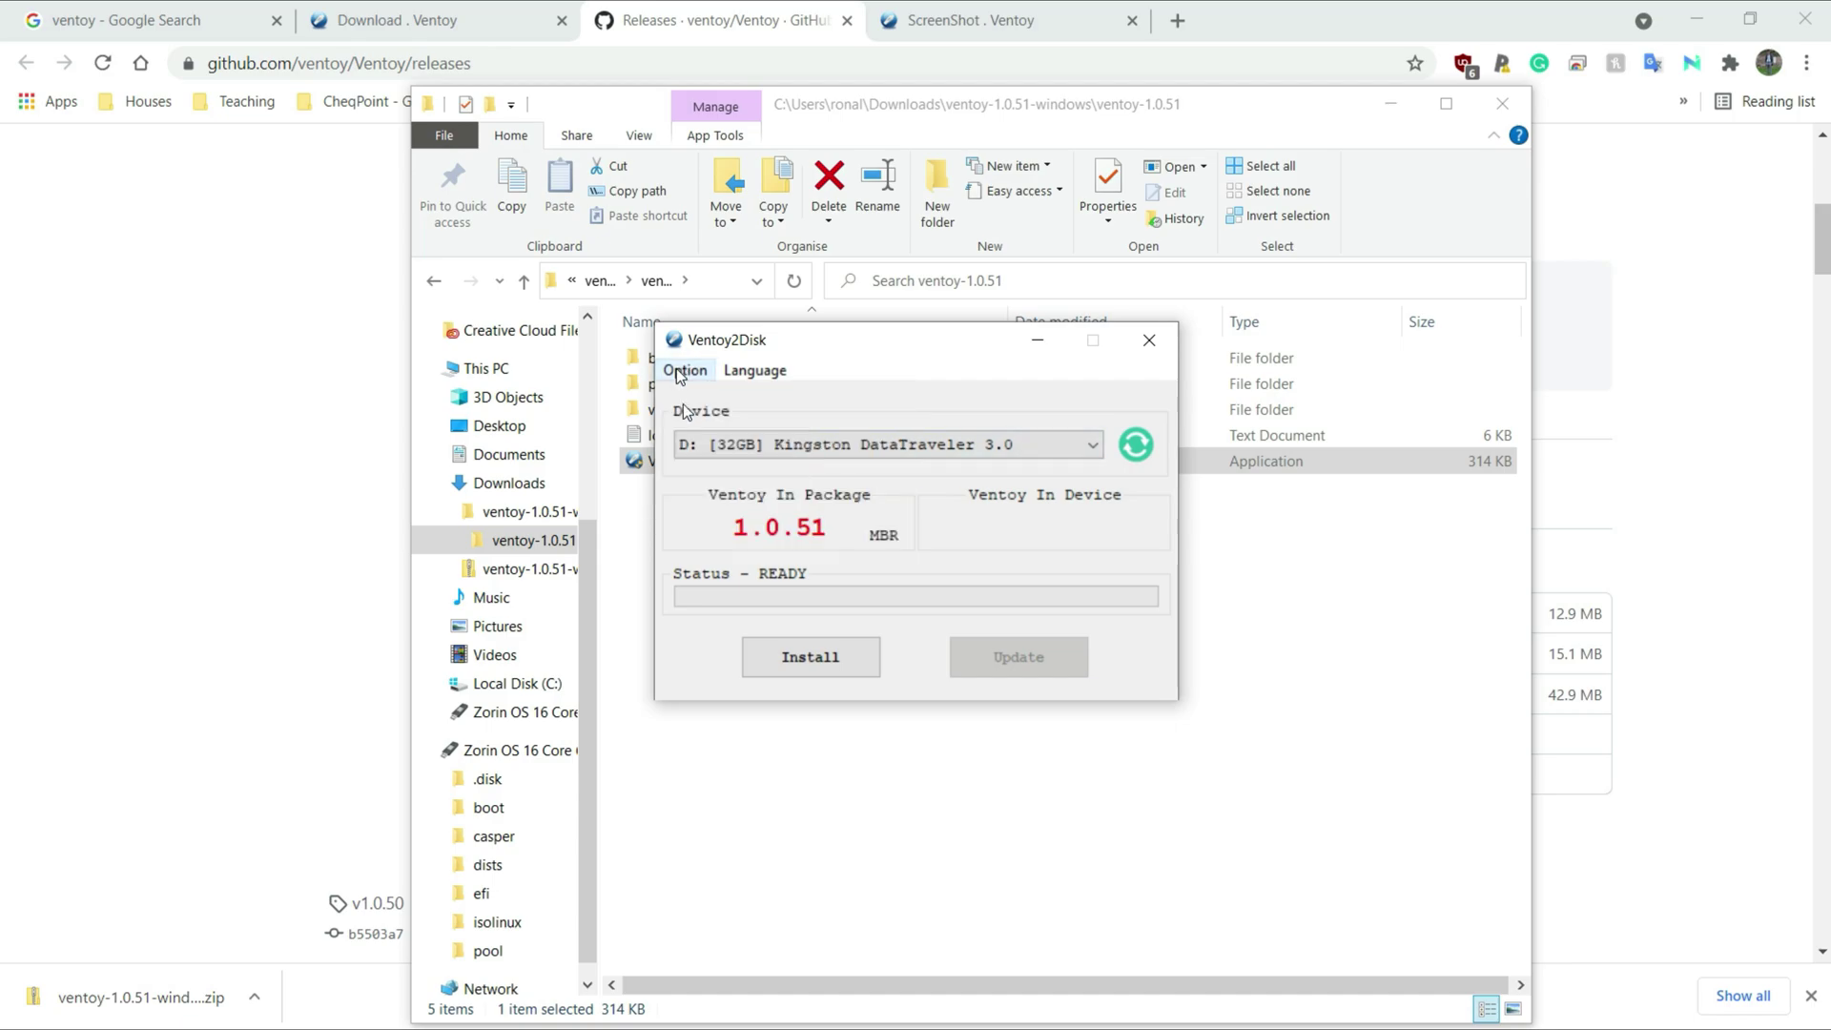
Step: Install Ventoy onto the Kingston drive, accepting both format warnings
{"action": "left_click", "coordinate": [777, 659]}
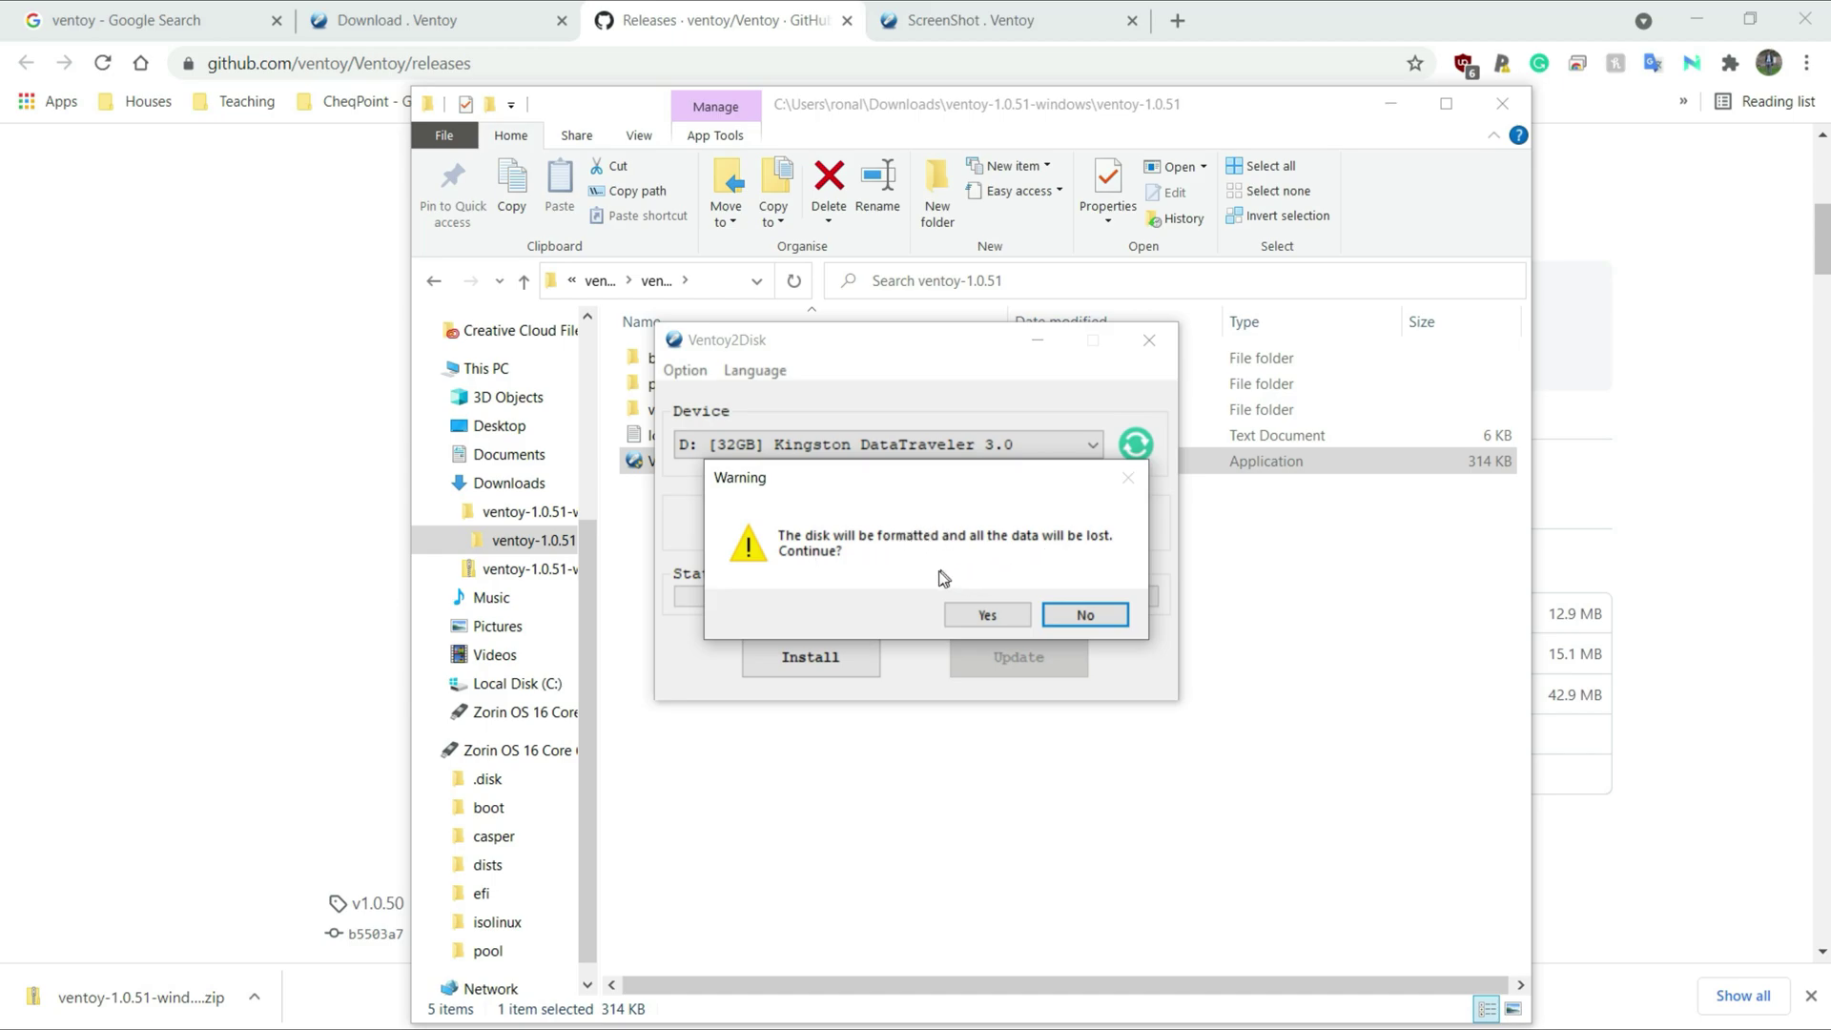
{"action": "left_click", "coordinate": [985, 616]}
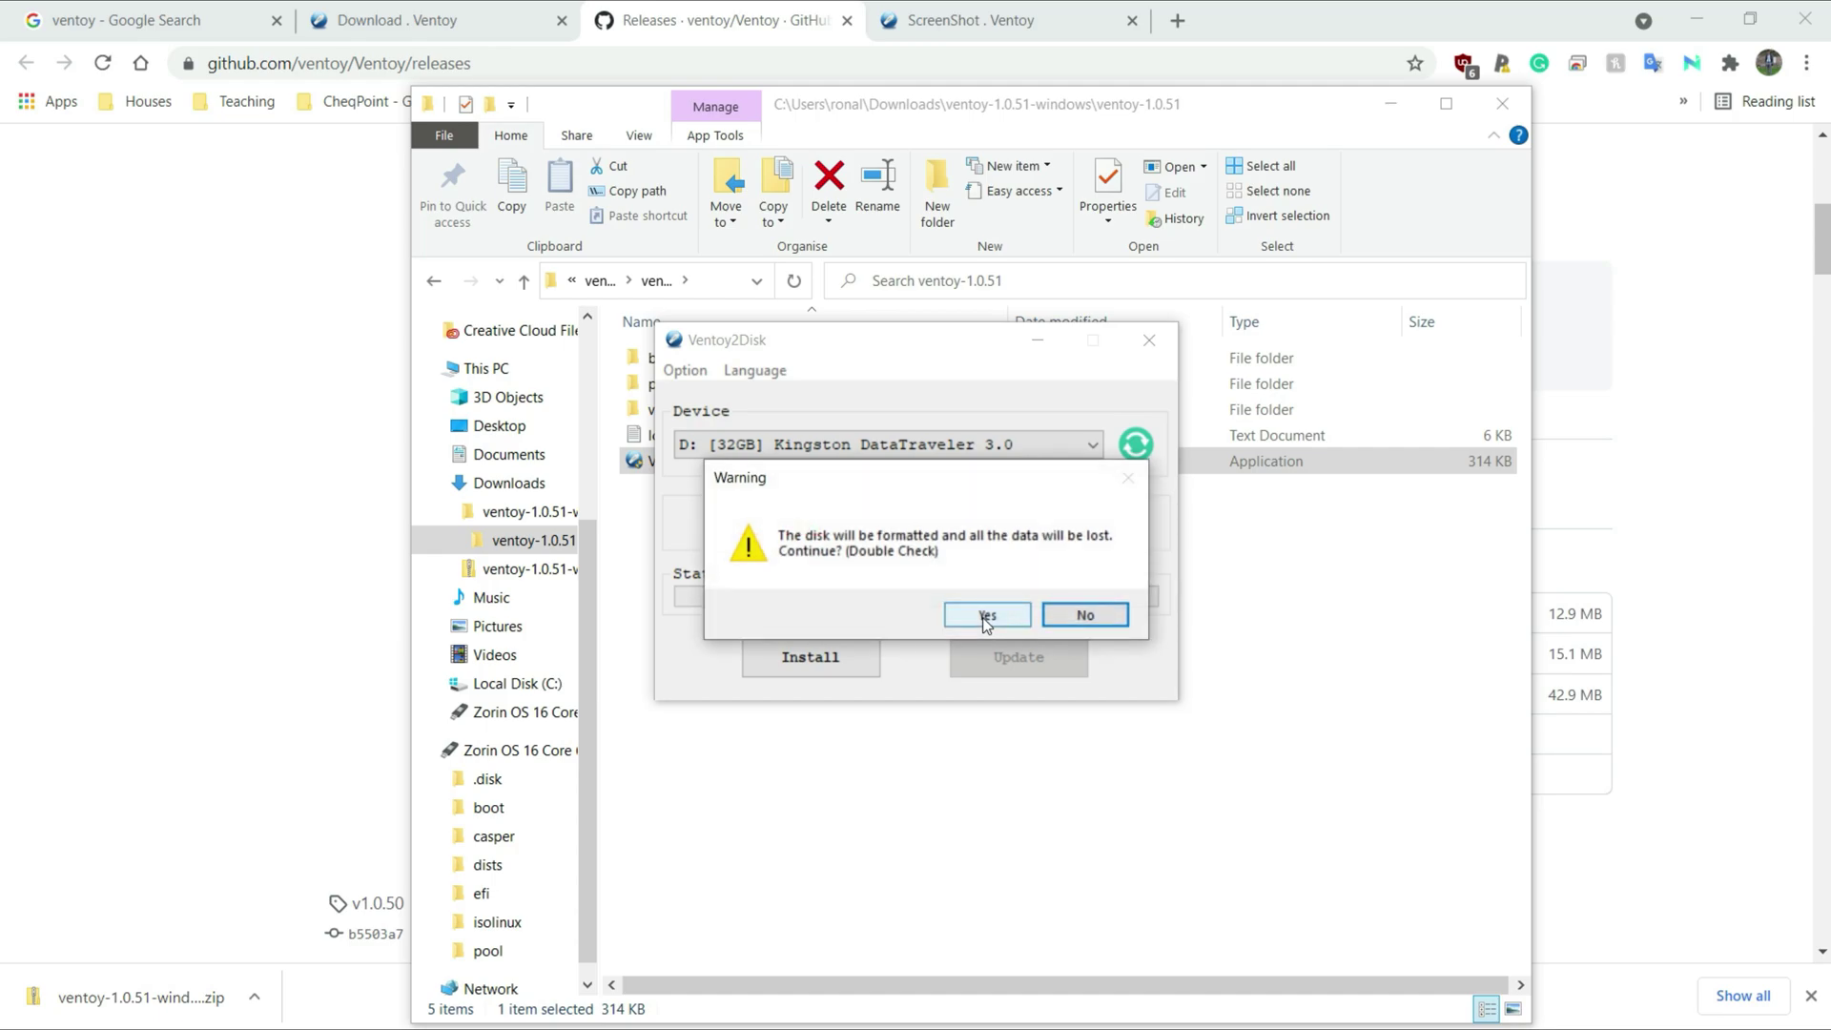
{"action": "left_click", "coordinate": [985, 616]}
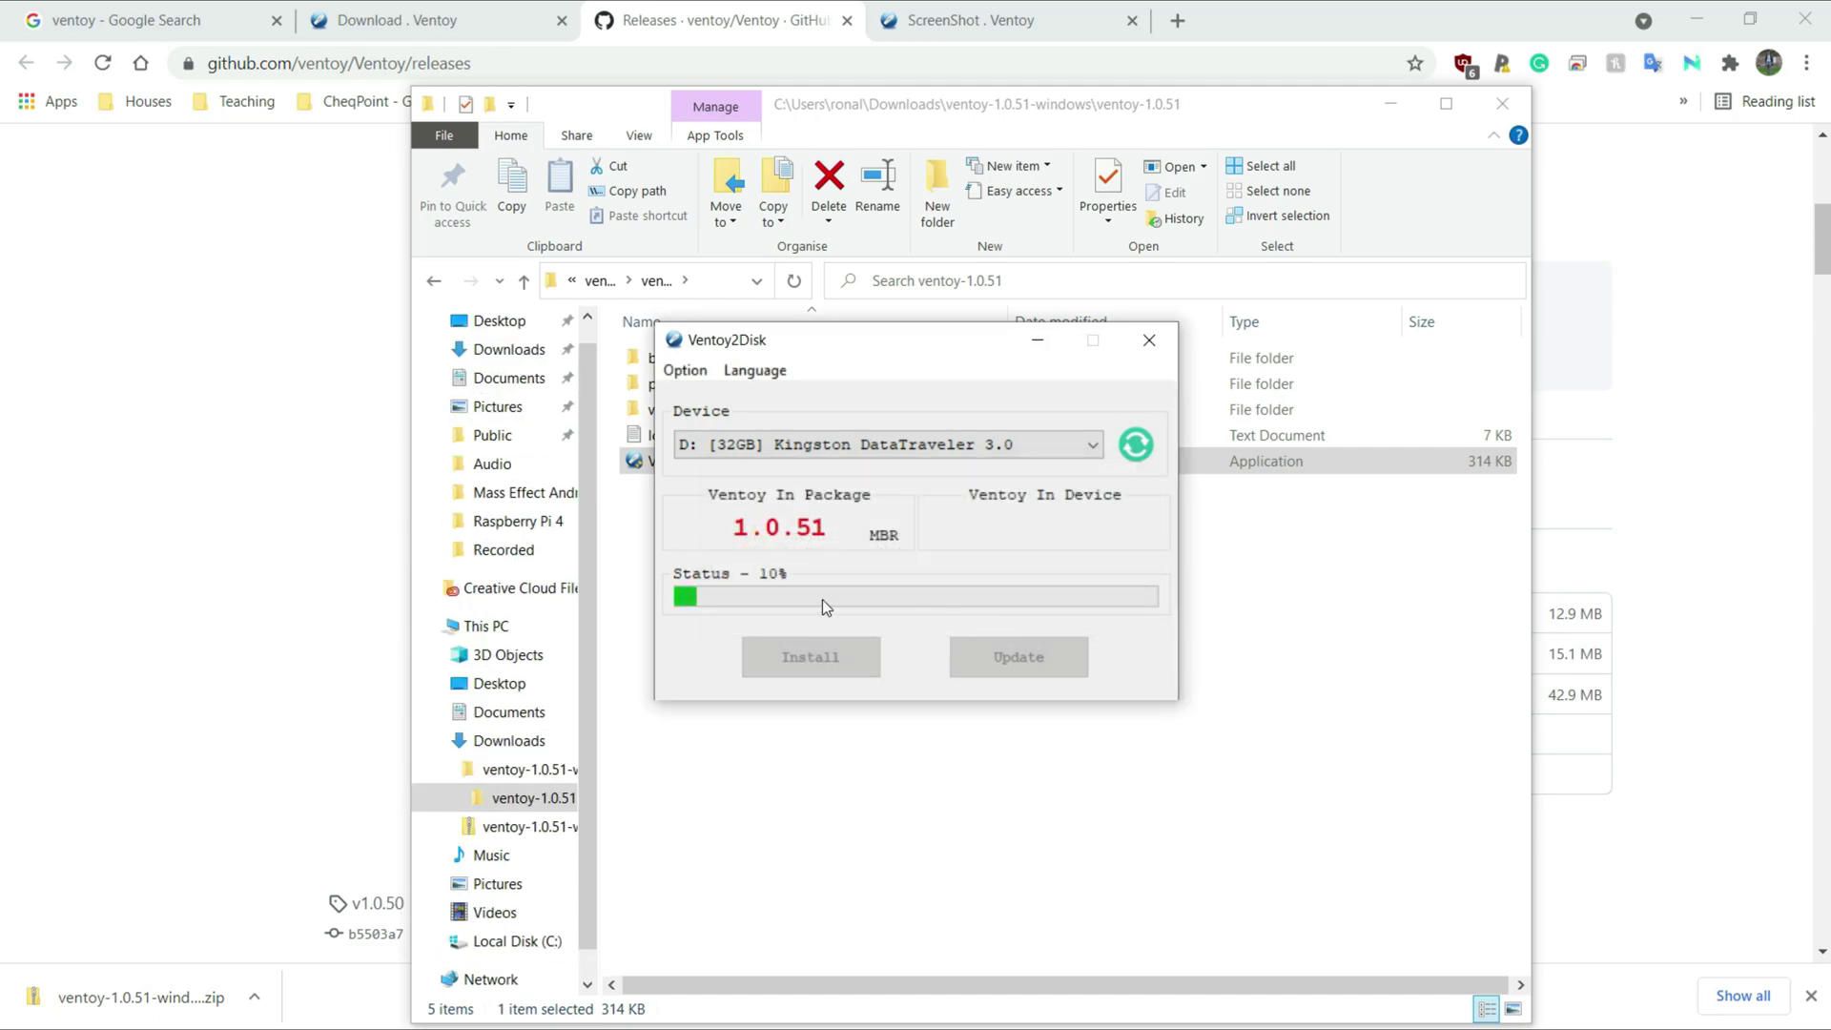